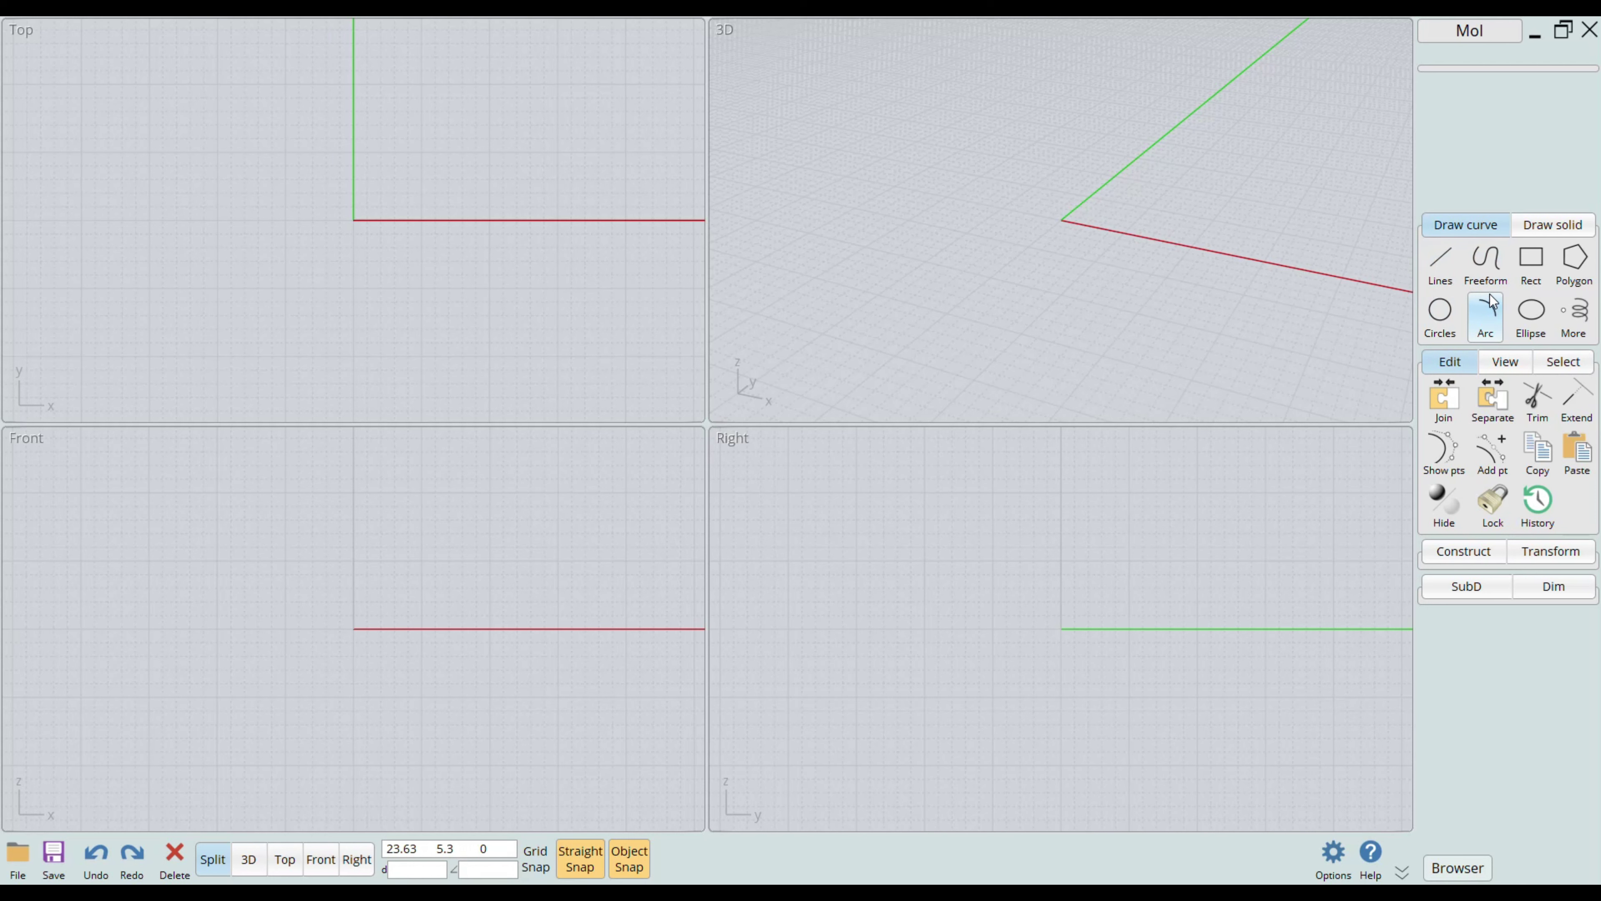
# Show the solid drawing tools, and return to the curve drawing tools
pyautogui.click(1567, 227)
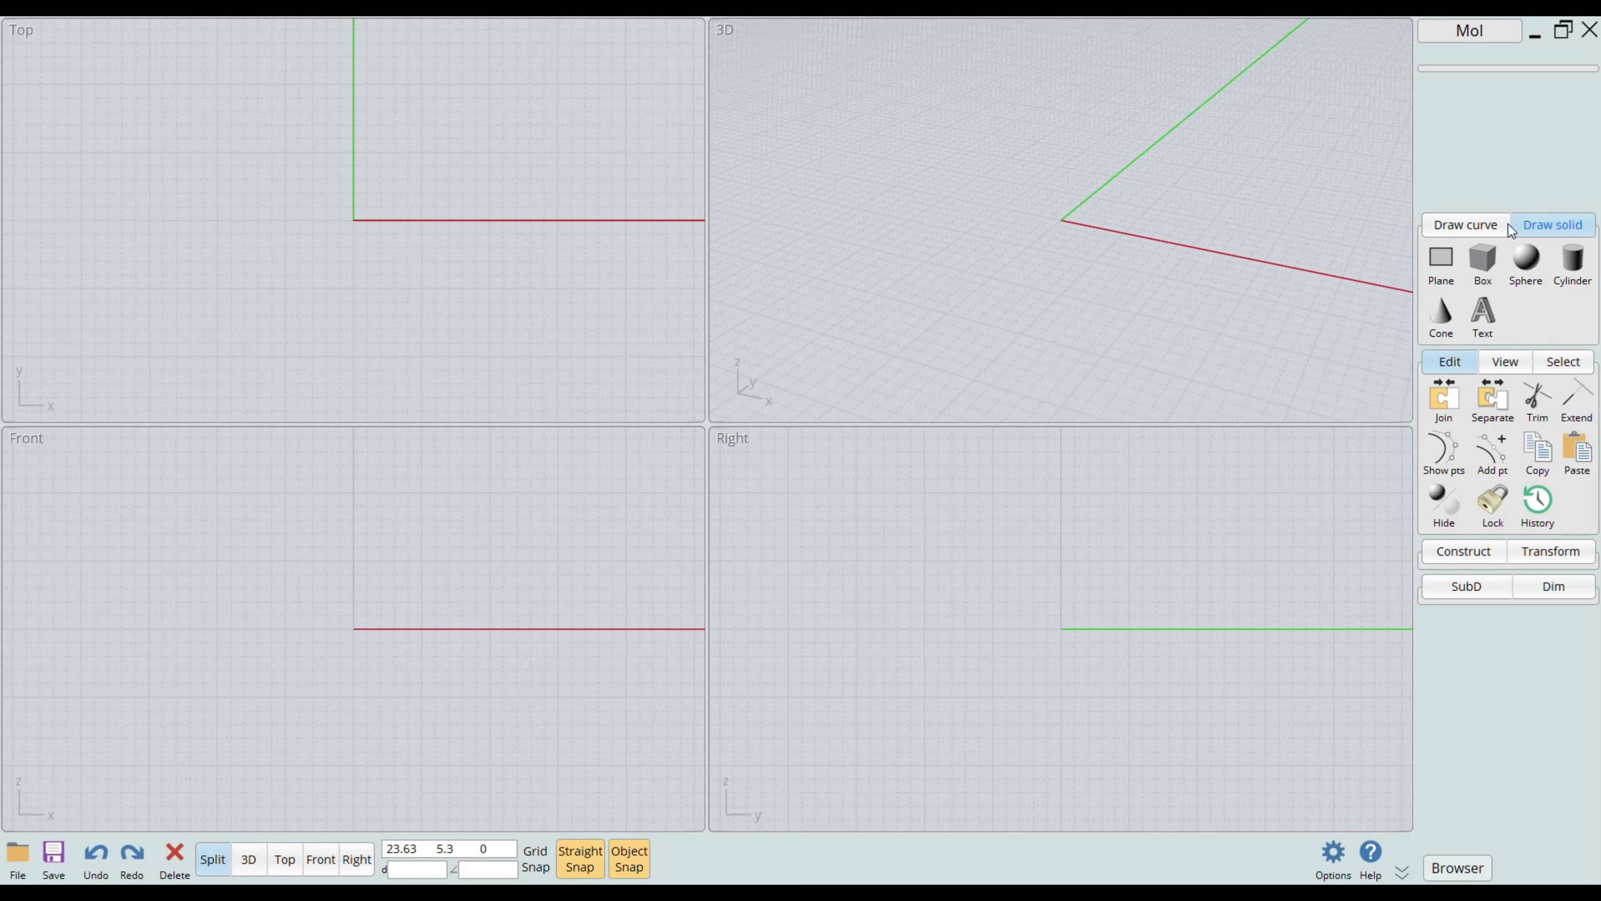
pyautogui.click(1486, 227)
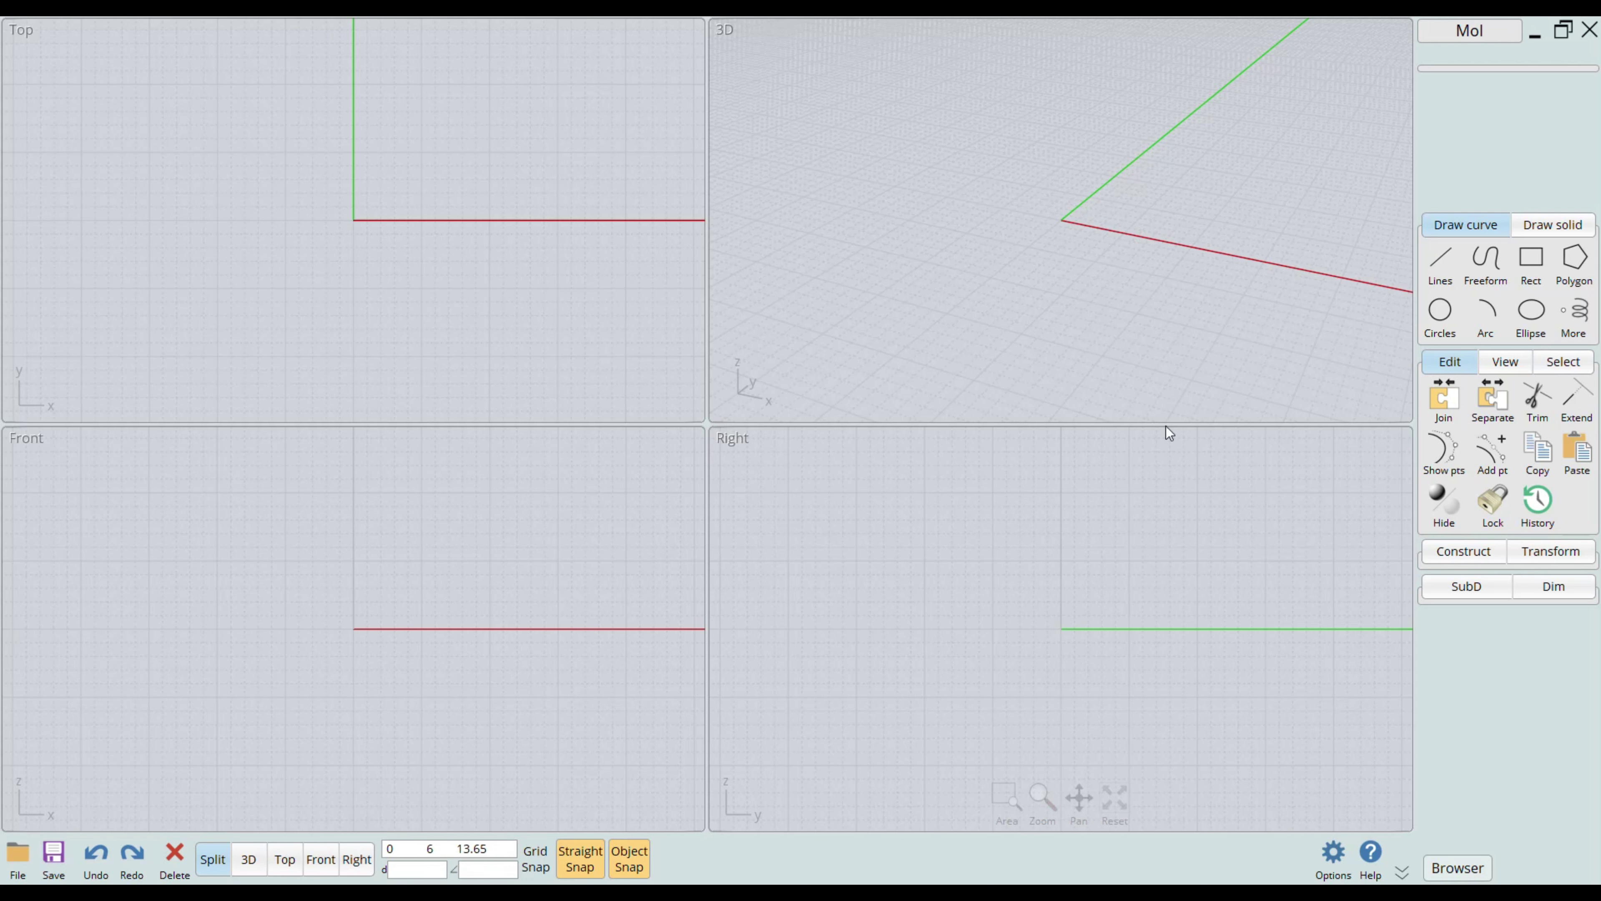
# View the 3D, Top, Front and Right viewports one at a time, and return to the split layout
pyautogui.middleClick(970, 215)
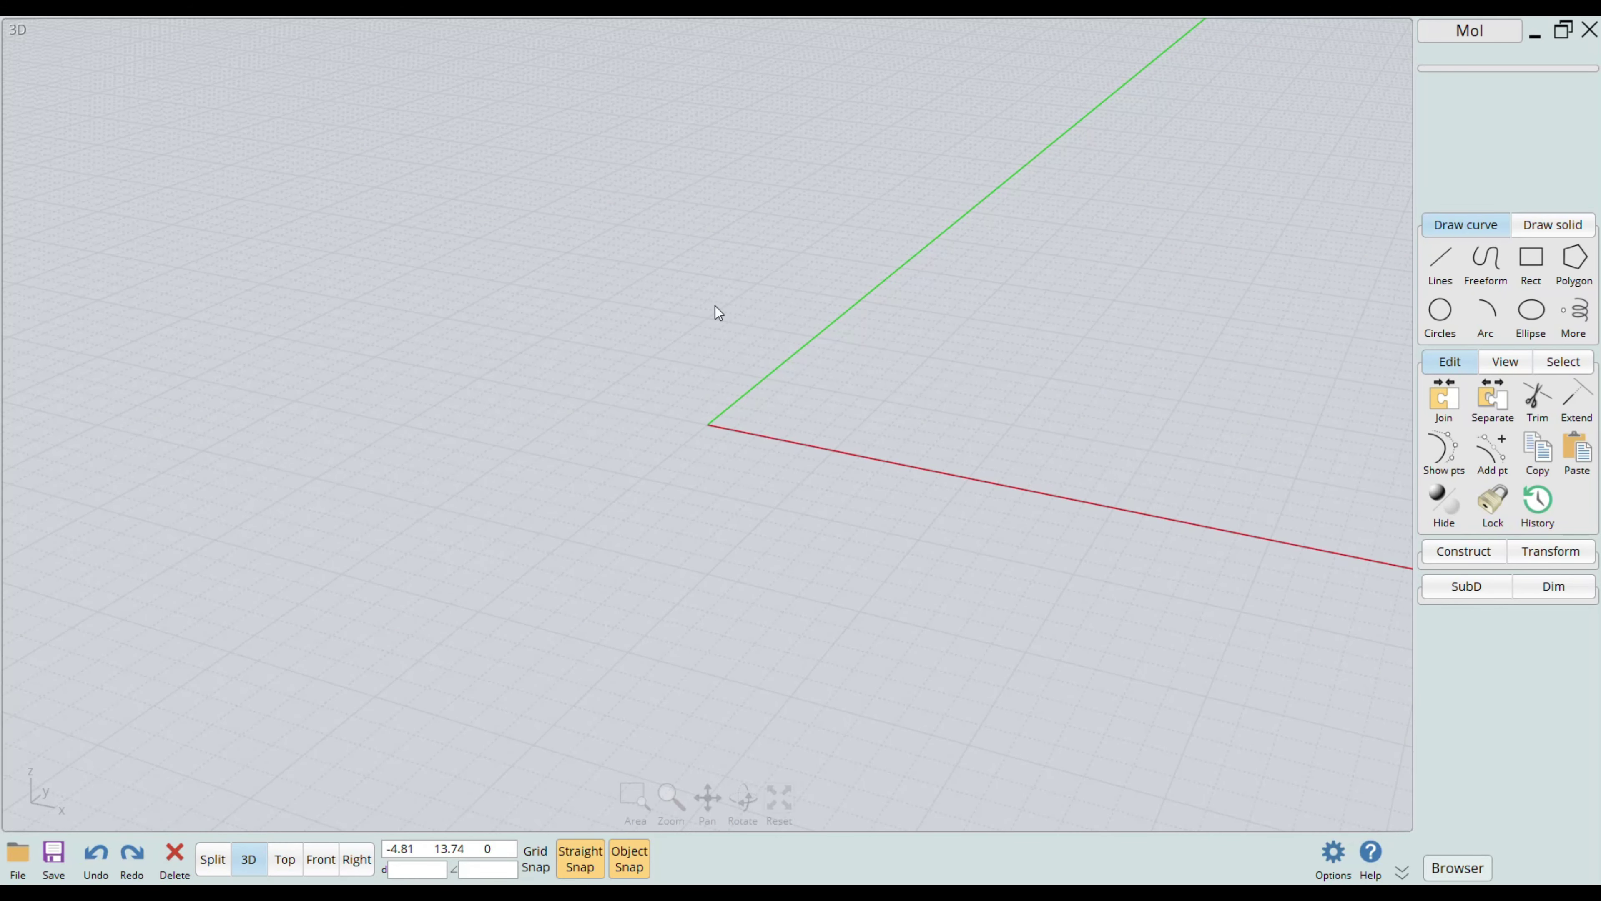
pyautogui.click(213, 861)
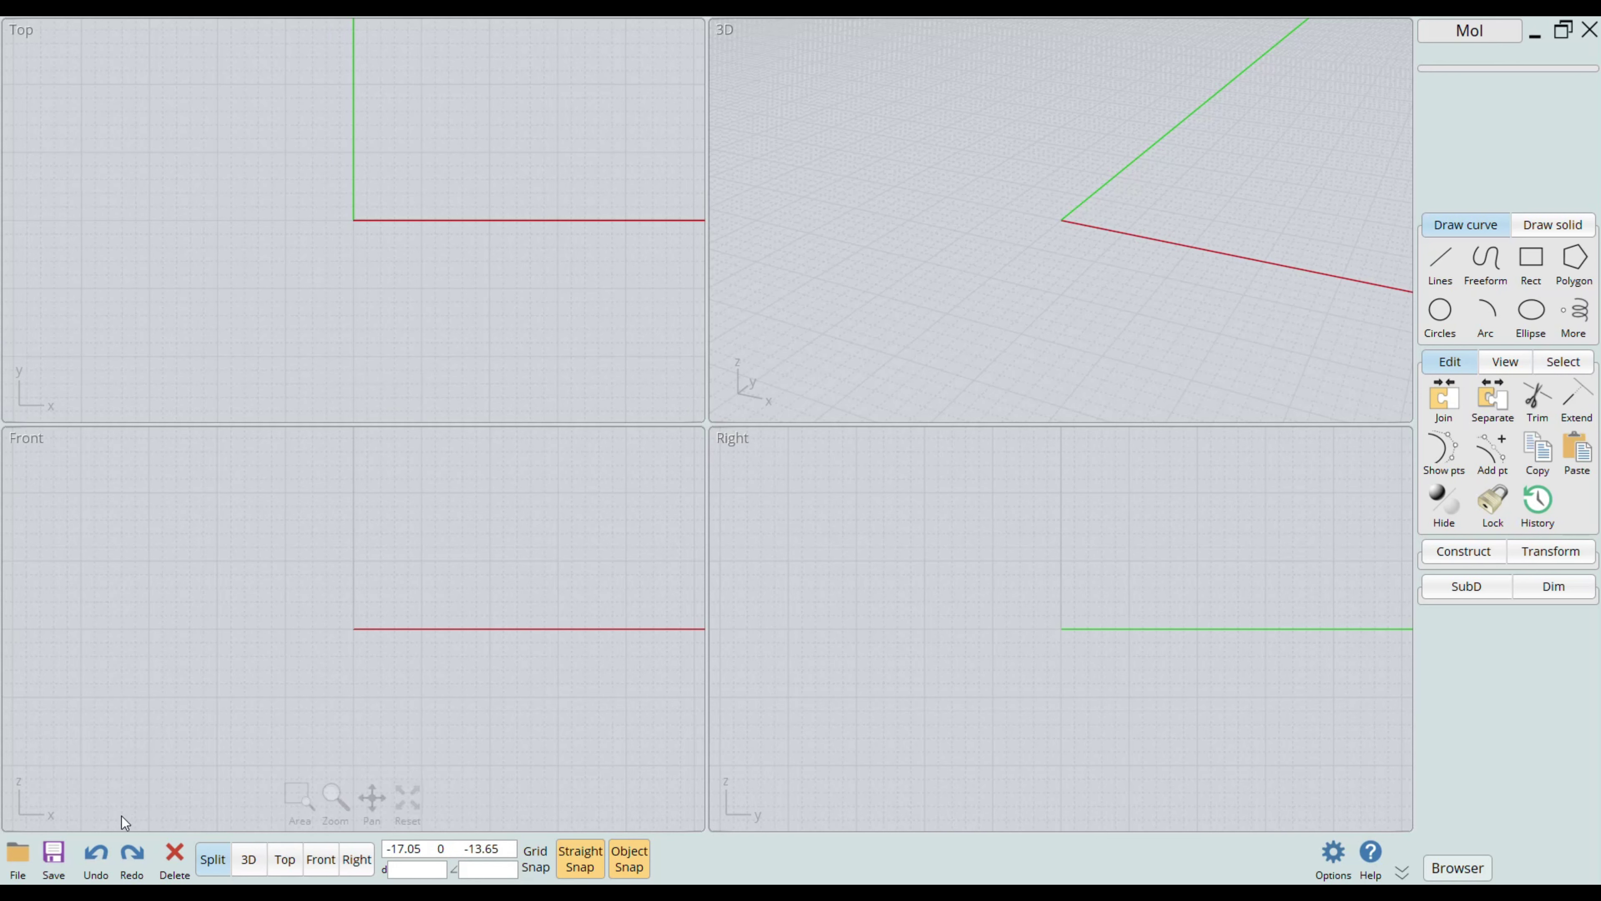
pyautogui.click(247, 861)
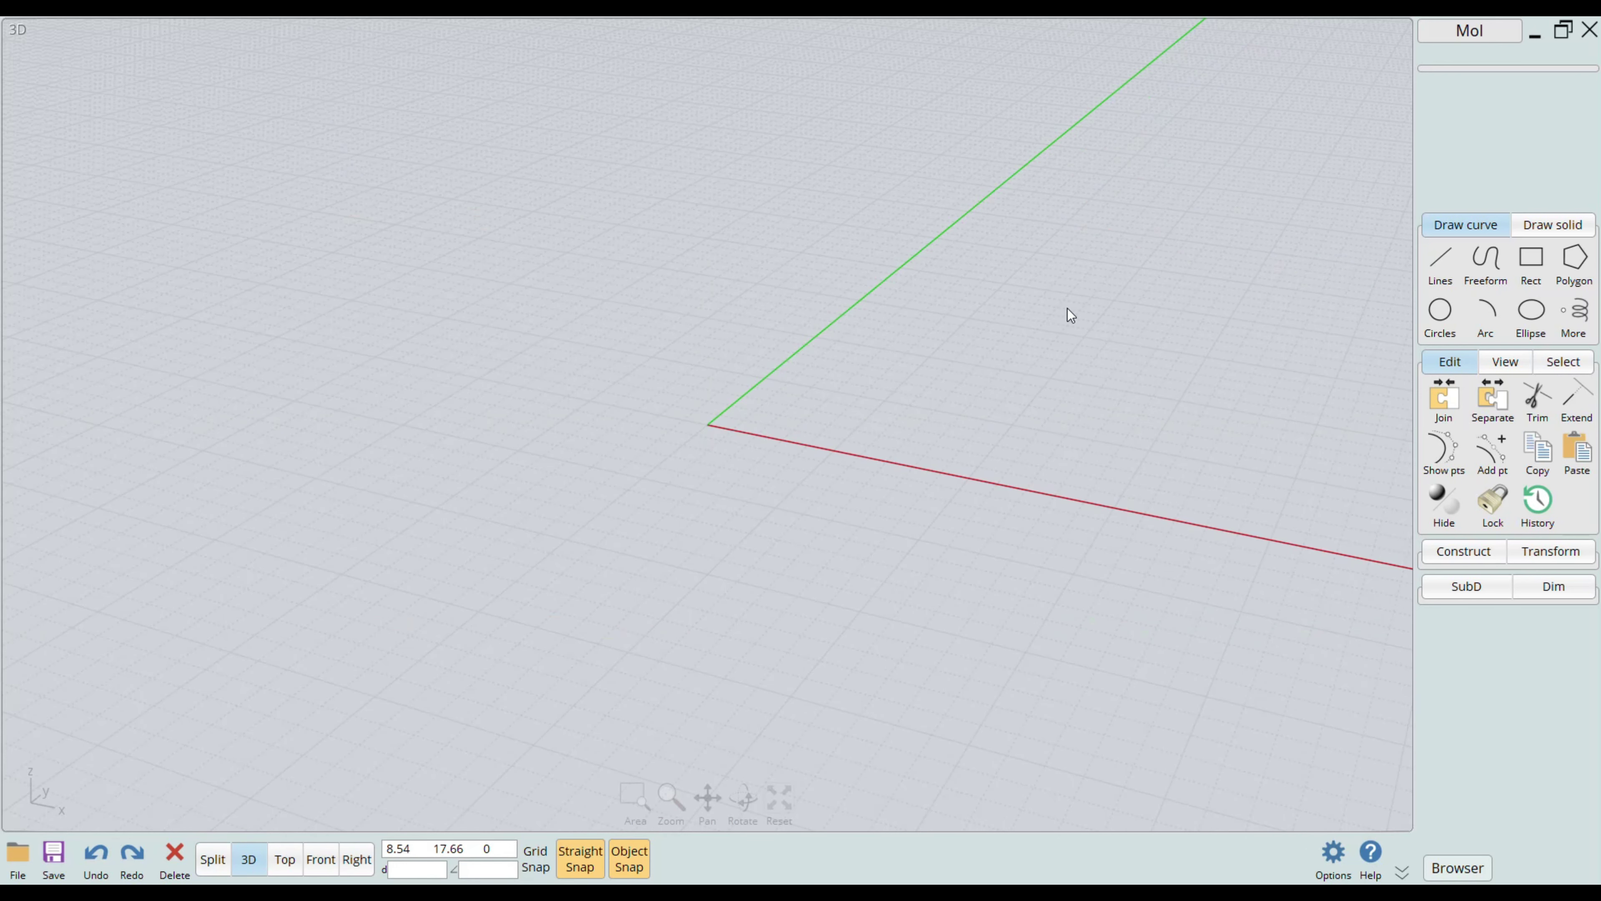
pyautogui.click(285, 860)
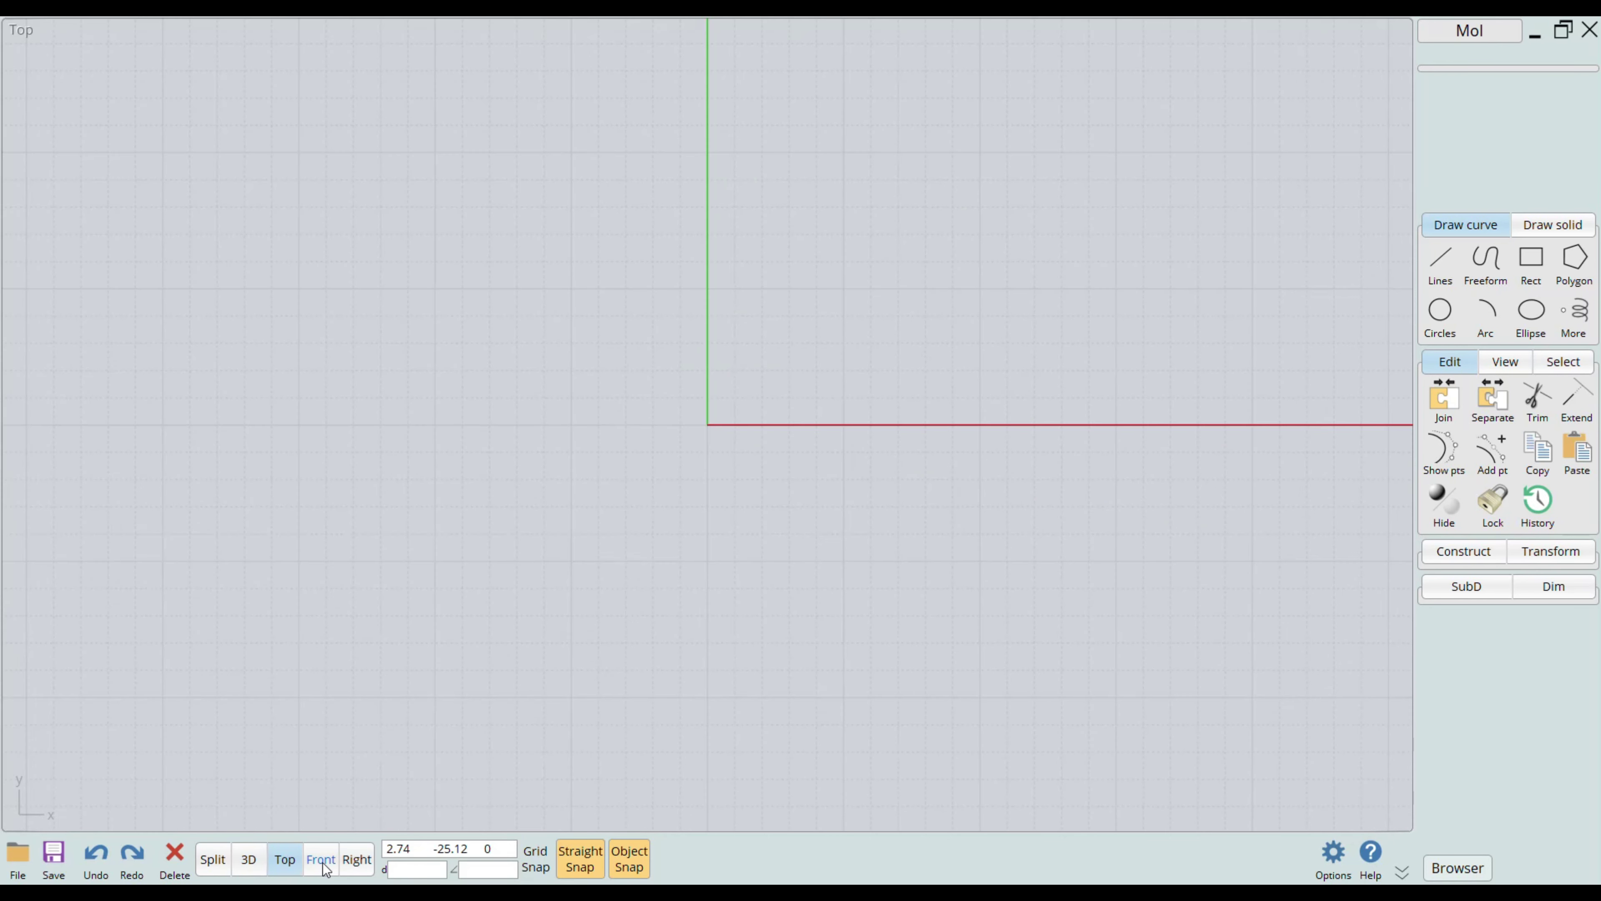
pyautogui.click(326, 864)
pyautogui.click(358, 862)
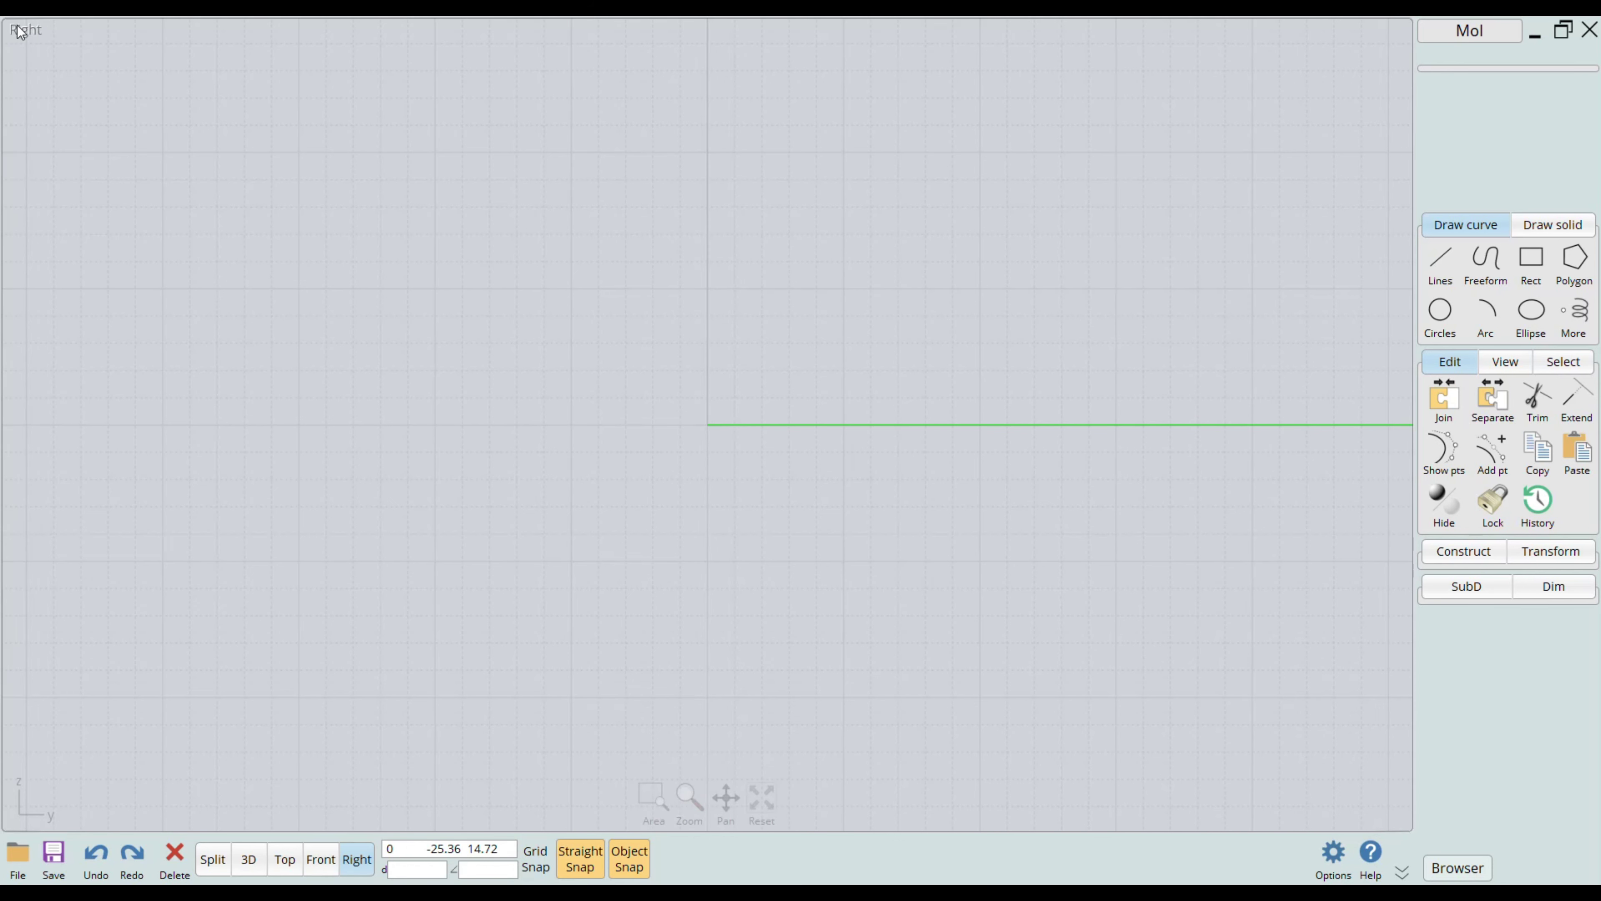
pyautogui.click(210, 864)
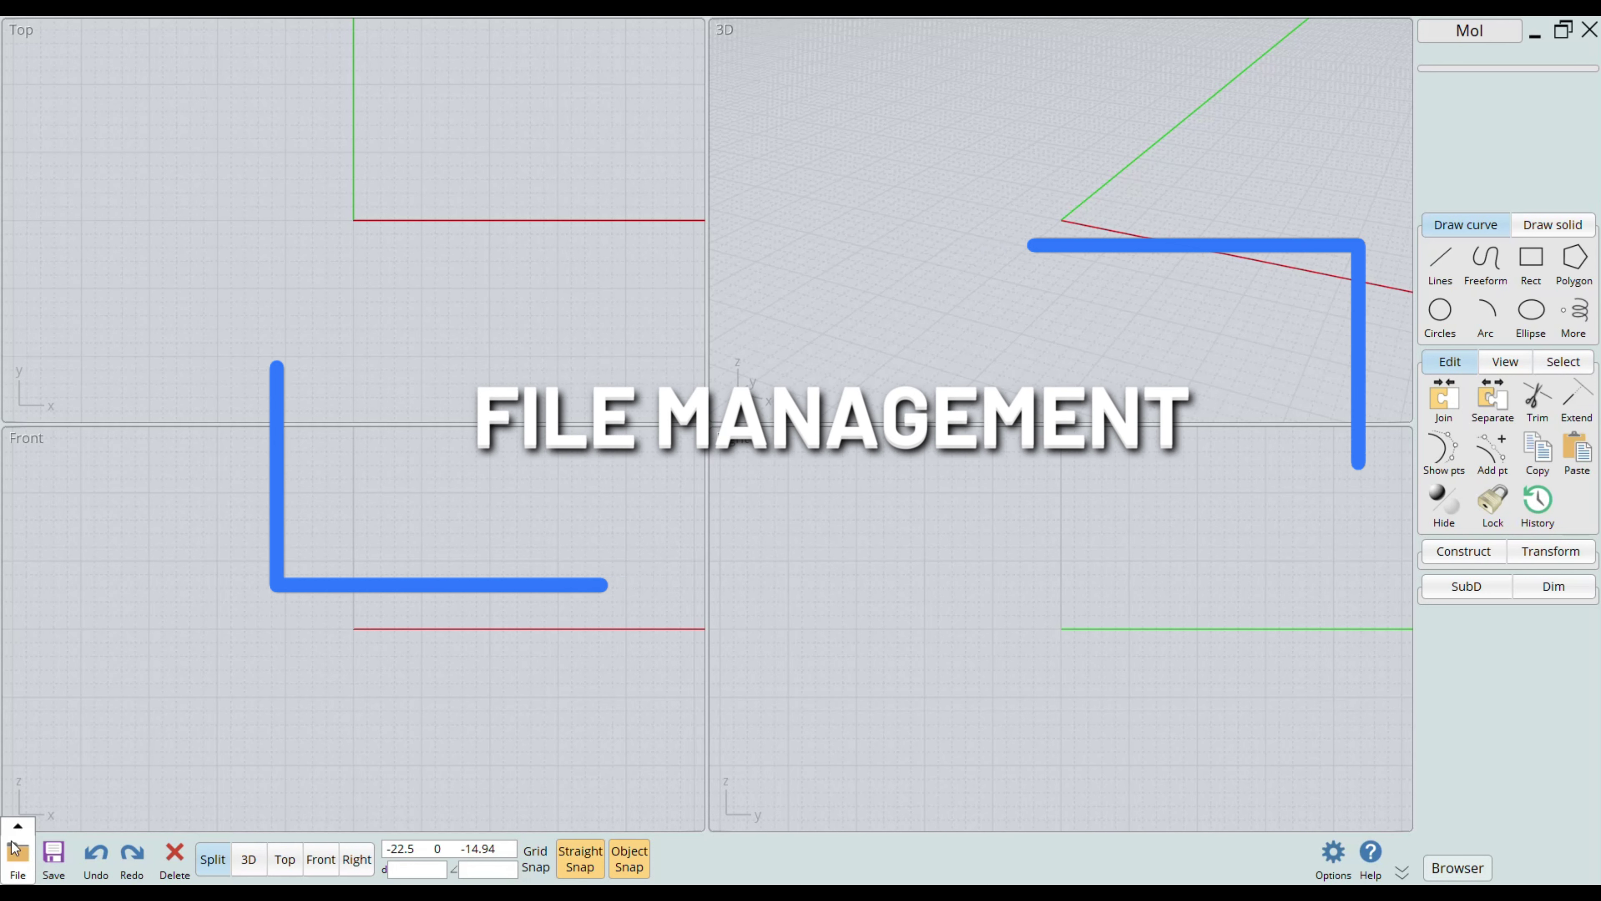
# Look over the available file management commands and close their list
pyautogui.click(19, 861)
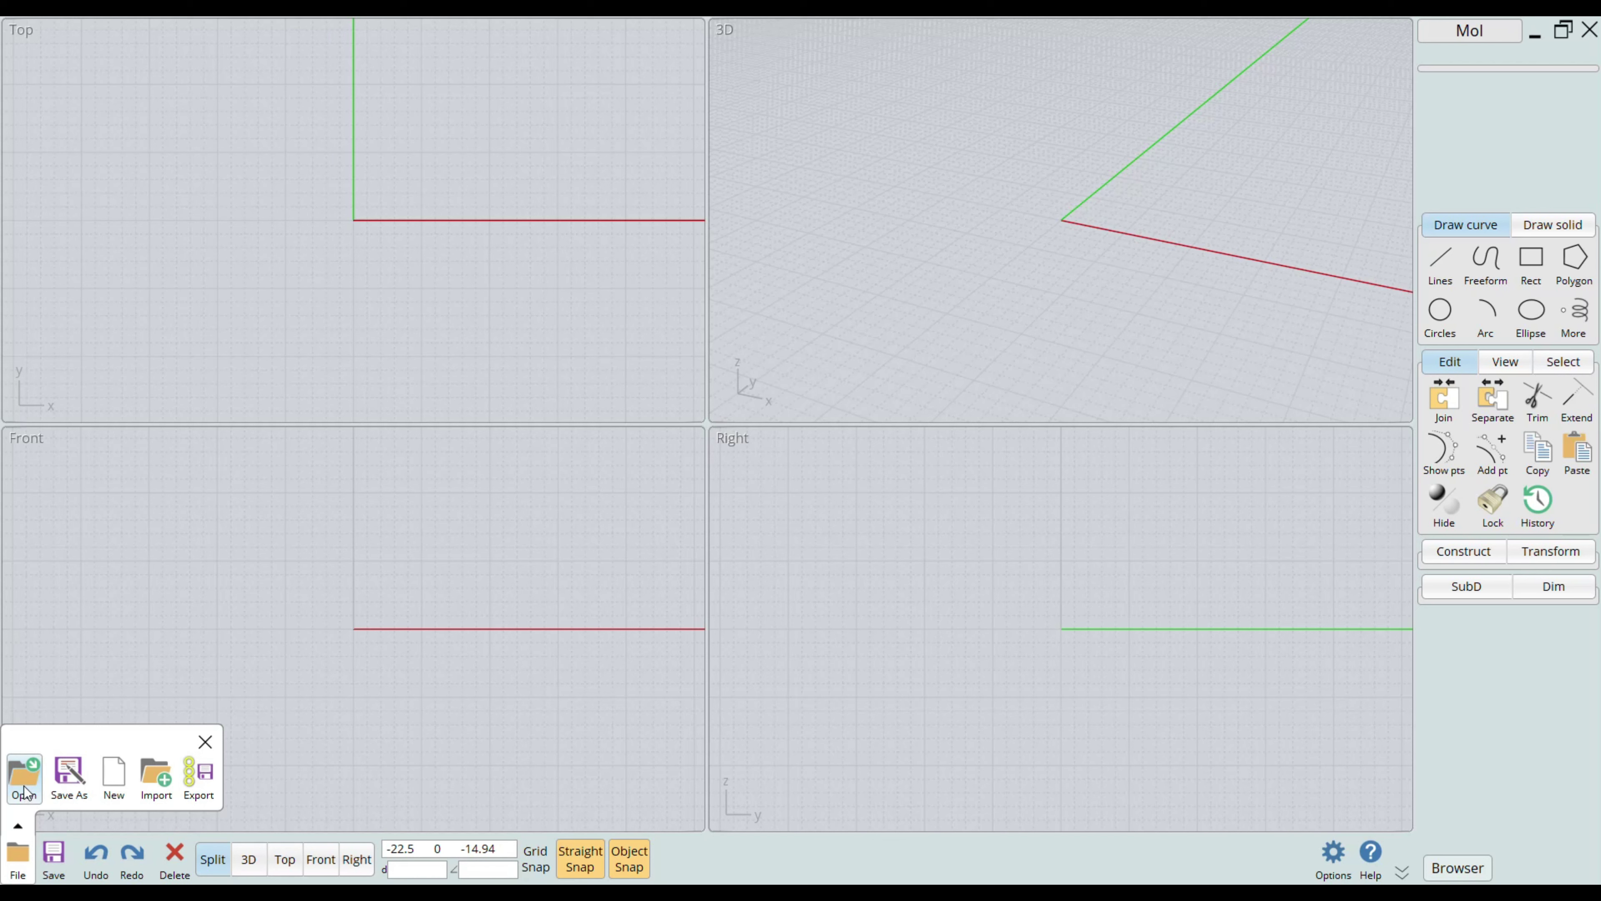
pyautogui.click(204, 741)
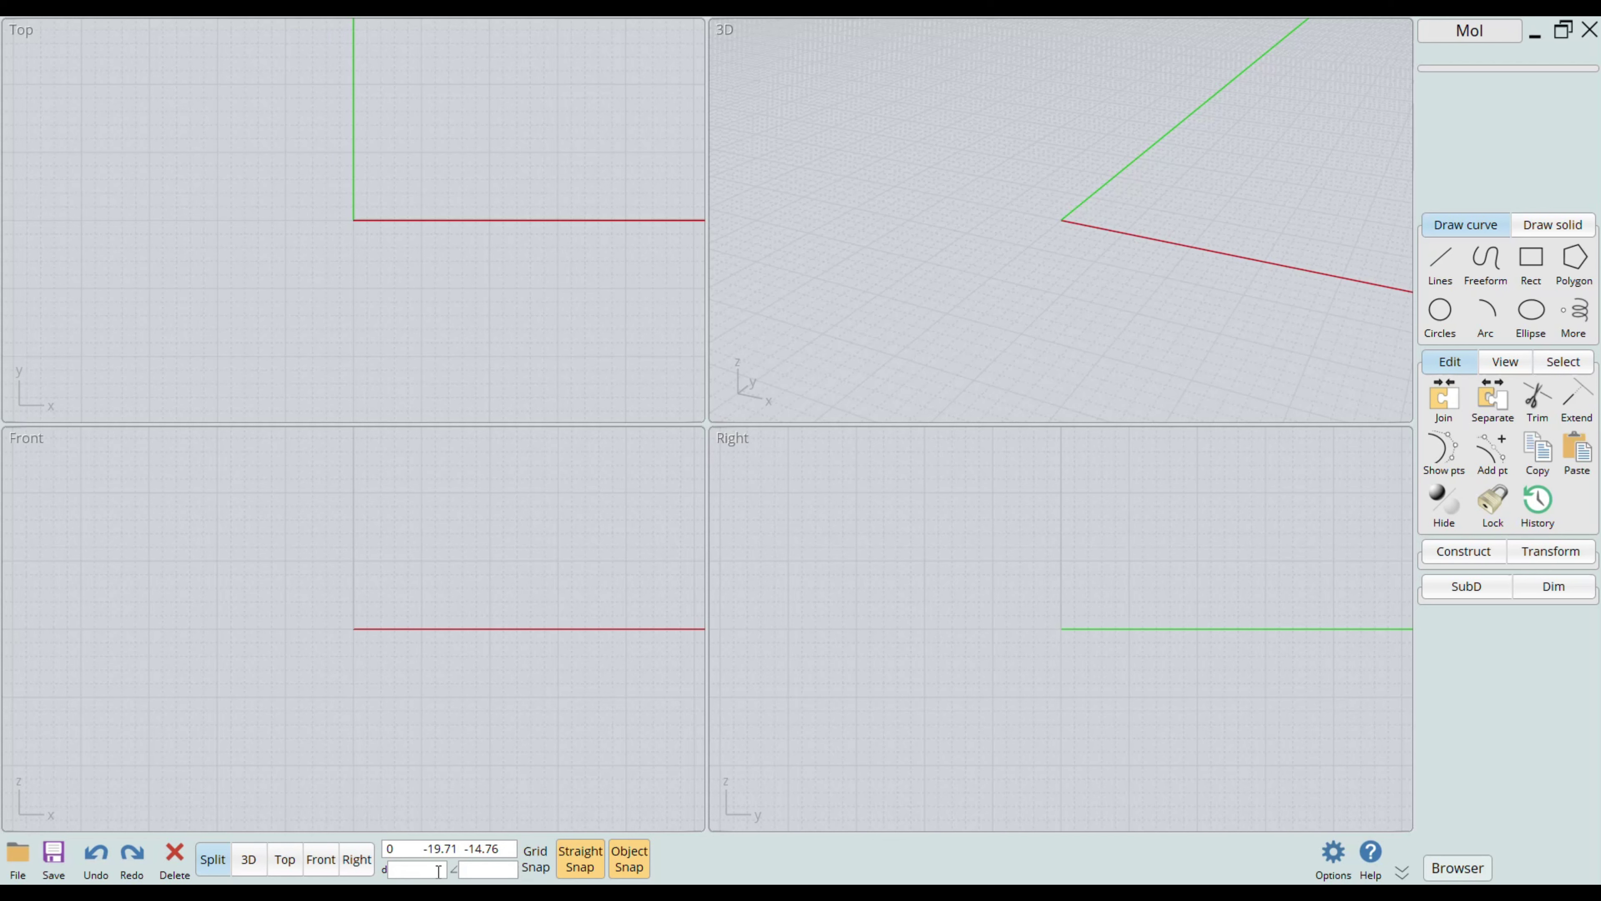
# Start a corner rectangle with its first corner at the origin
pyautogui.click(1541, 263)
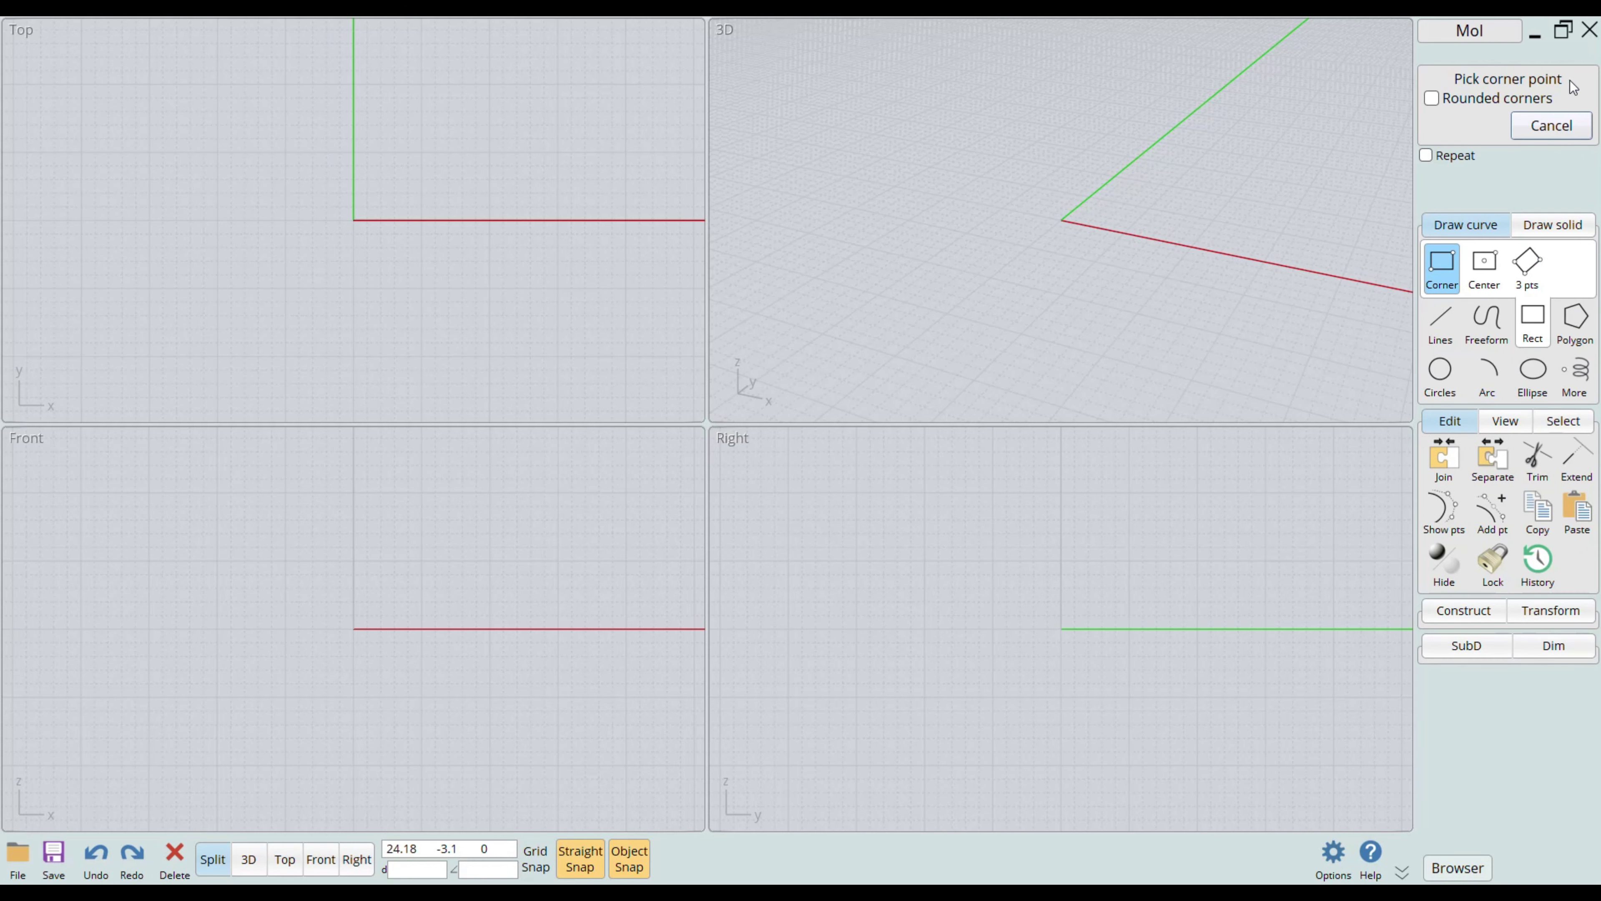
pyautogui.click(1062, 220)
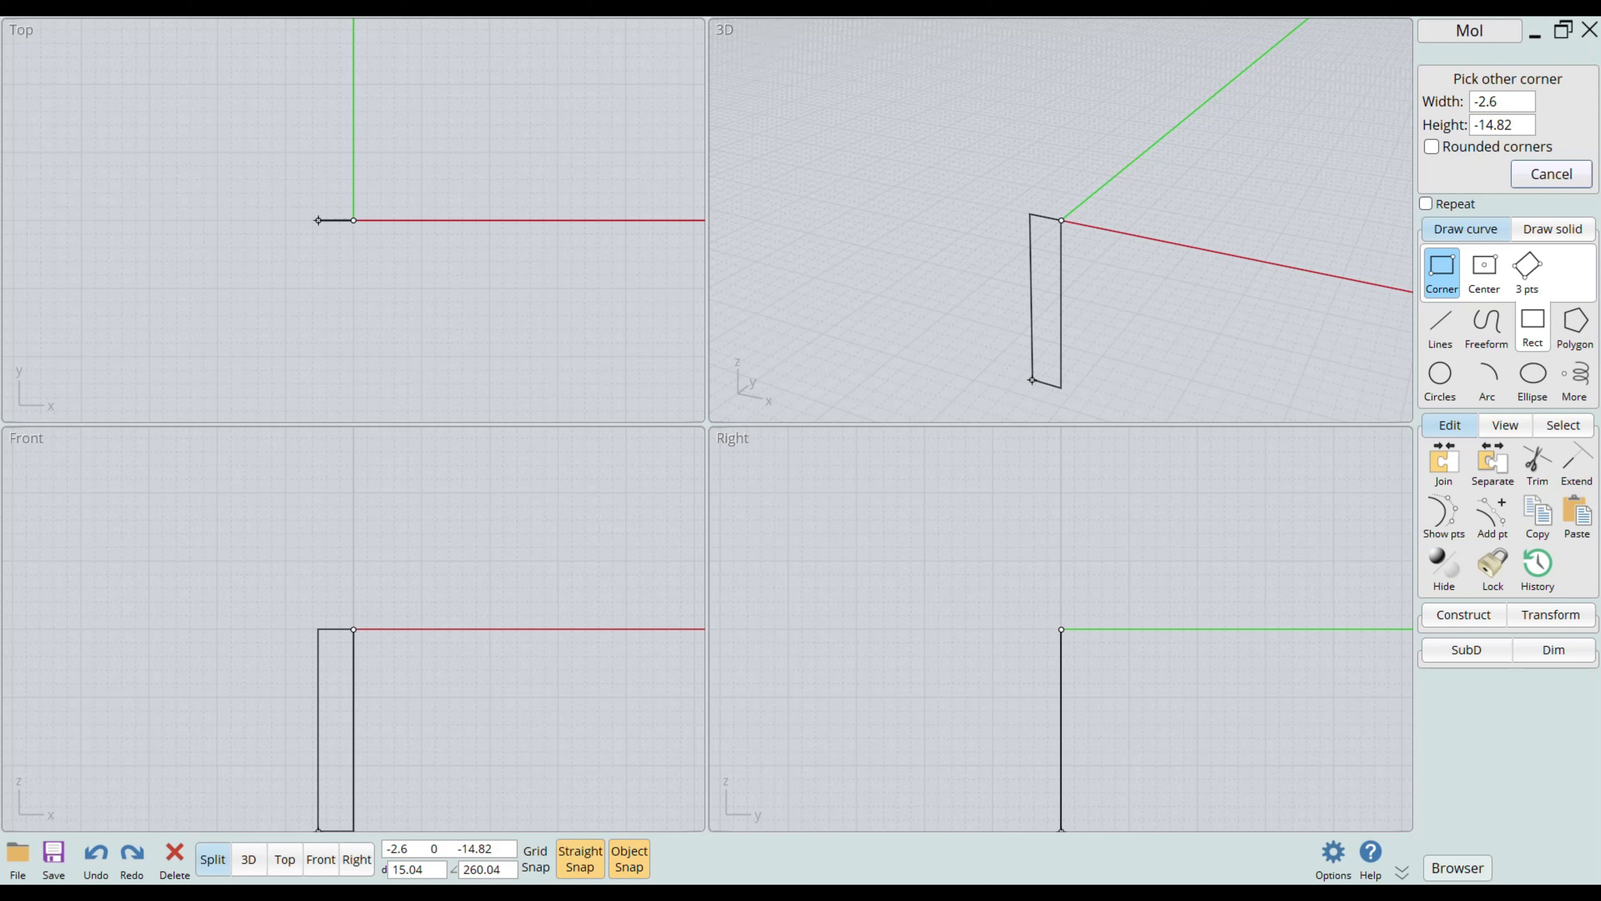
pyautogui.moveTo(531, 873)
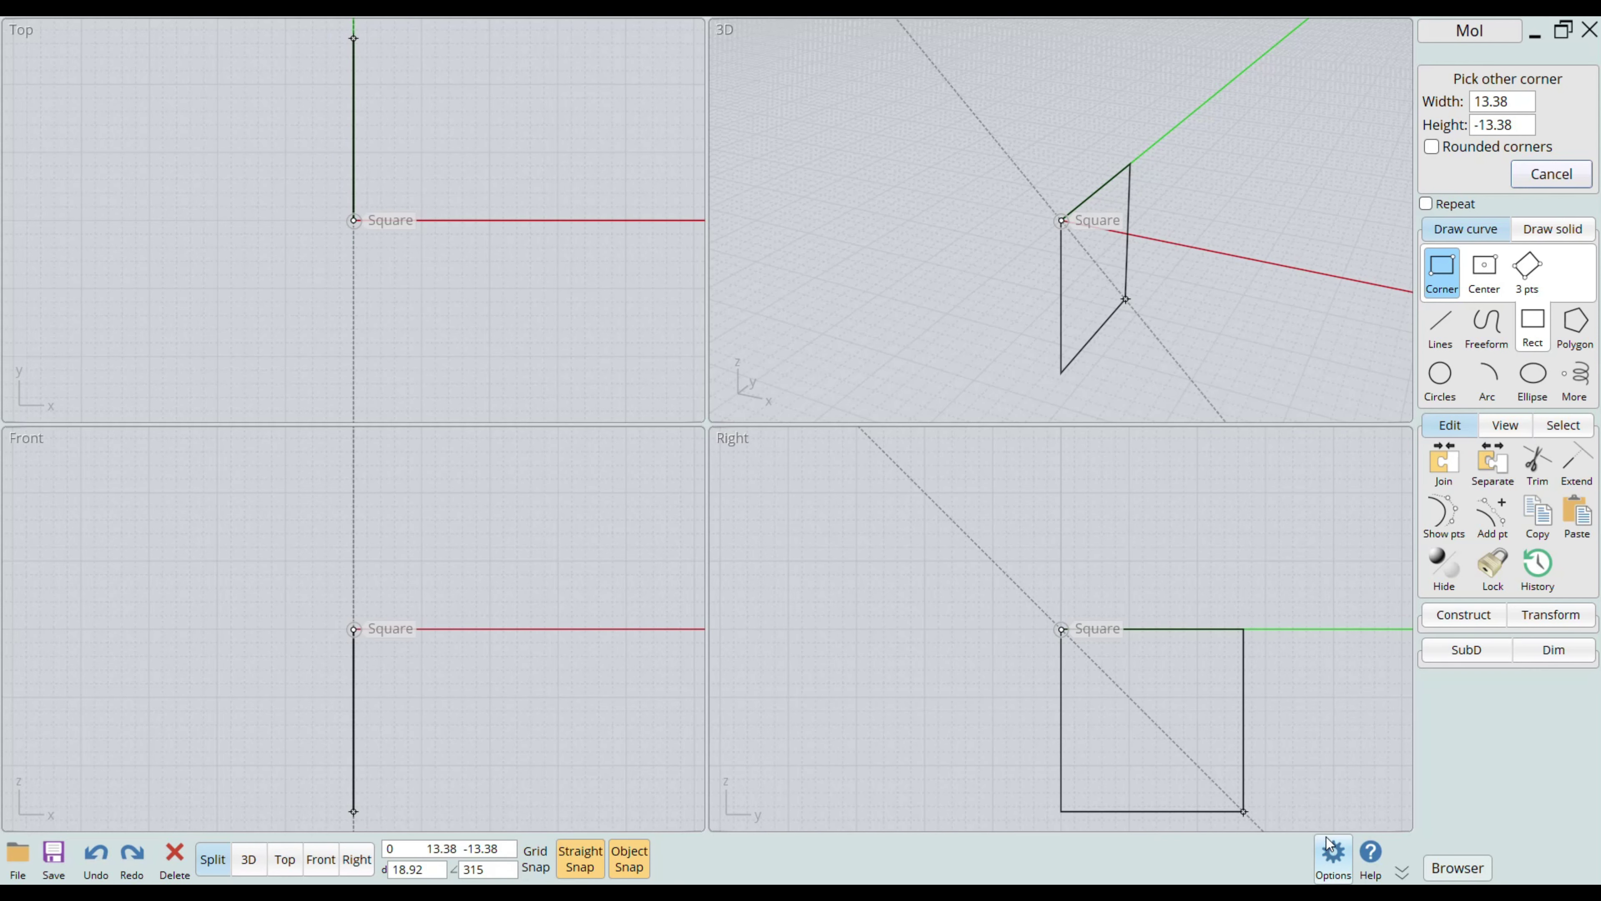
# In the general options, look over the available unit systems and set the decimal display to 1.0
pyautogui.click(1335, 856)
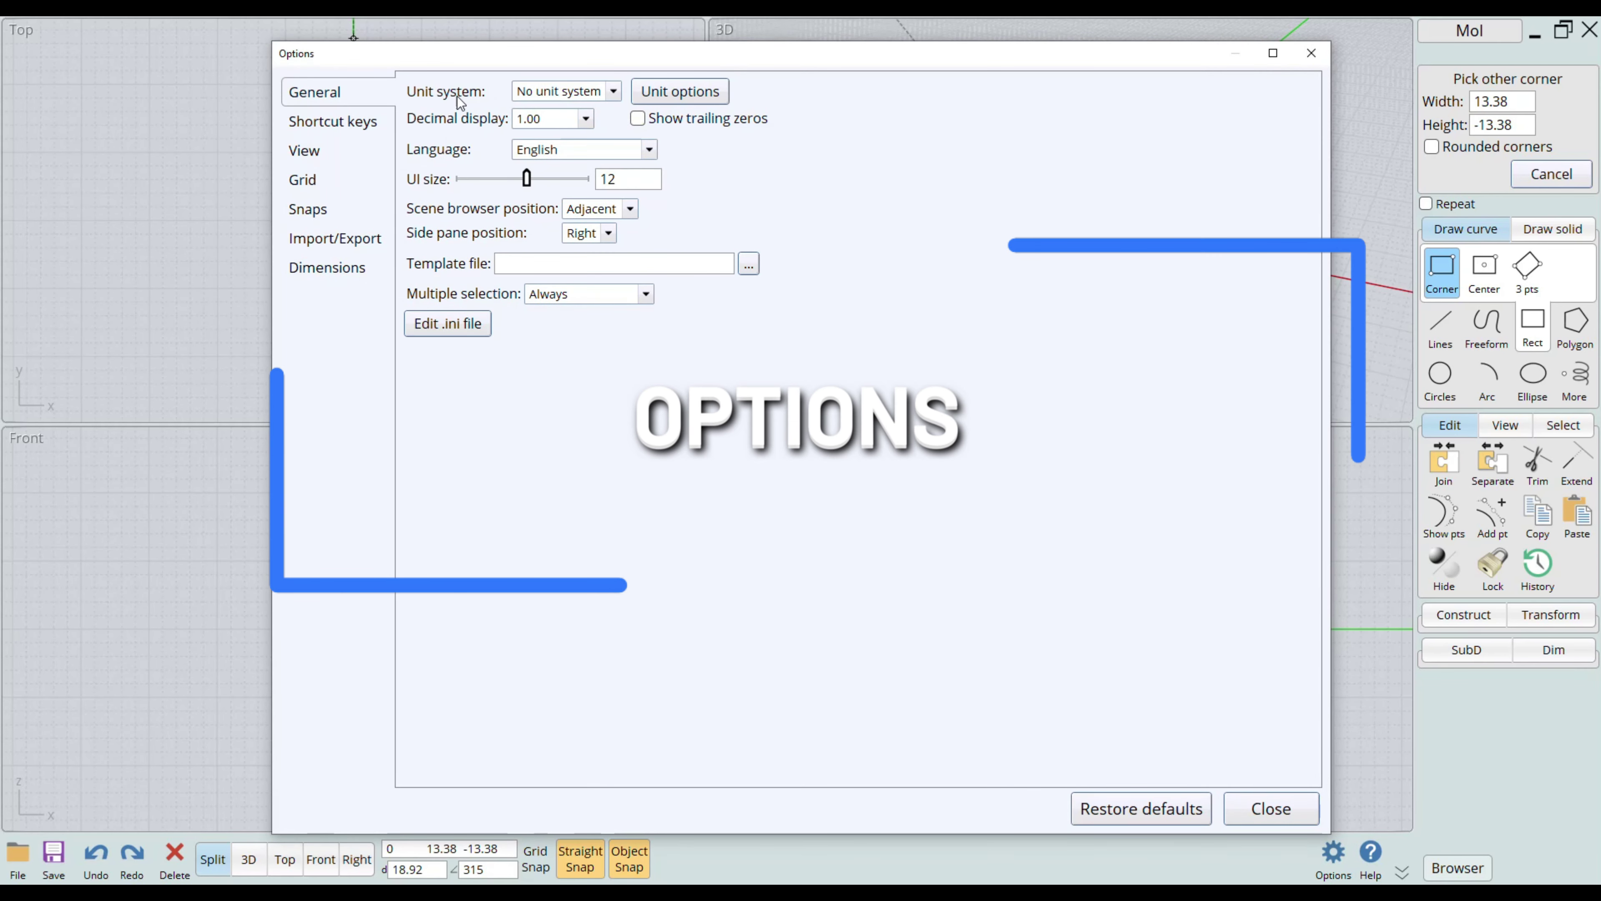
pyautogui.click(614, 94)
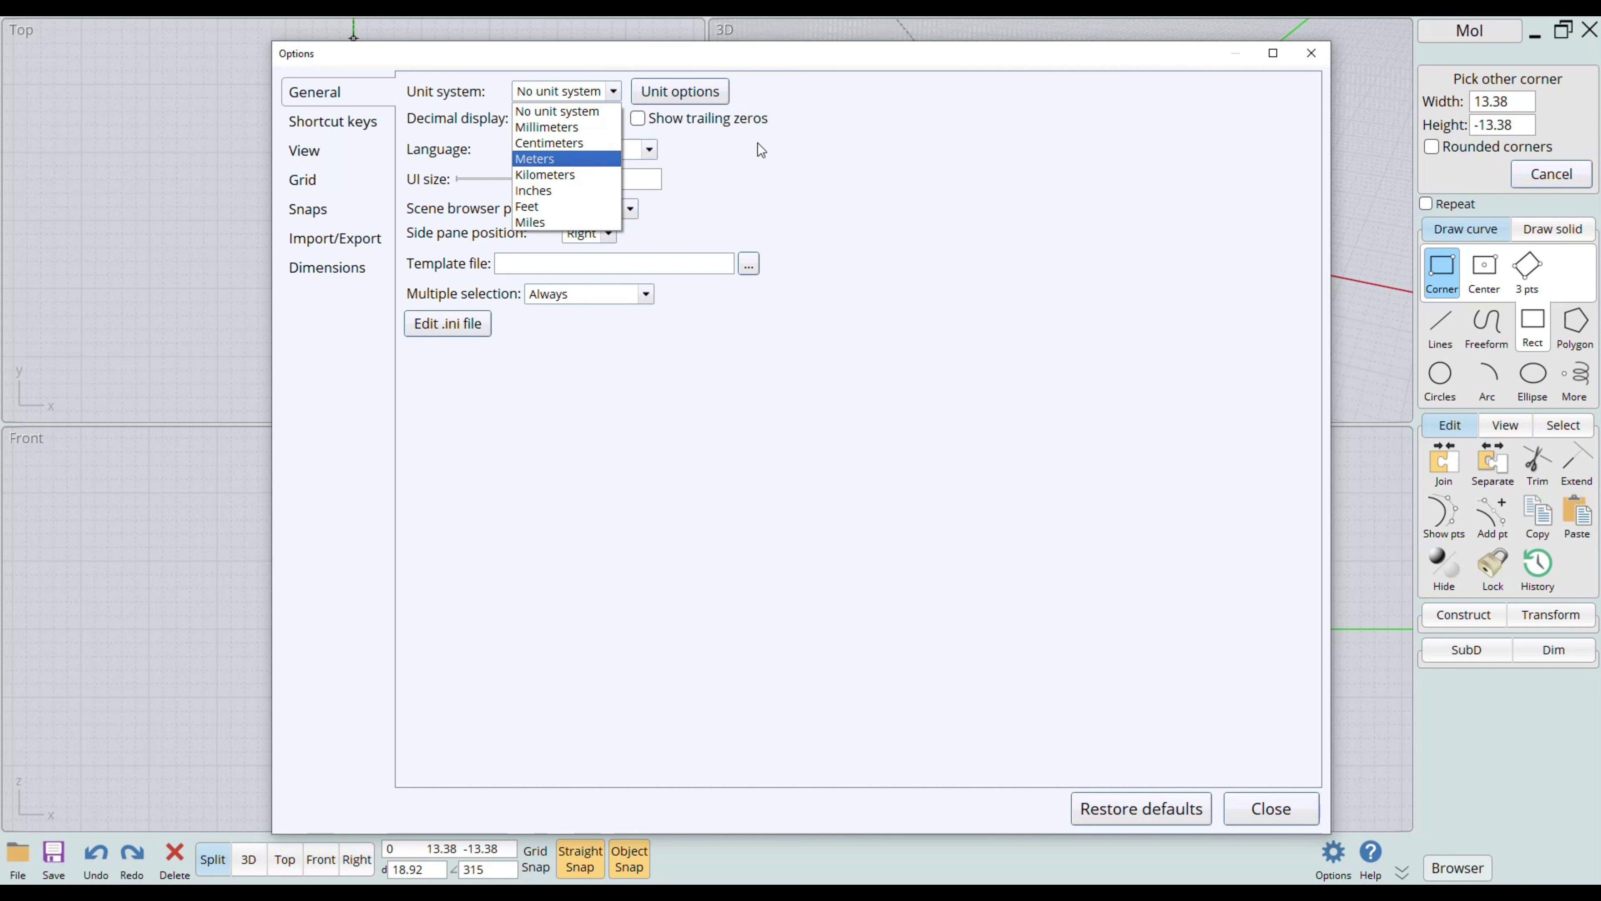
pyautogui.click(997, 122)
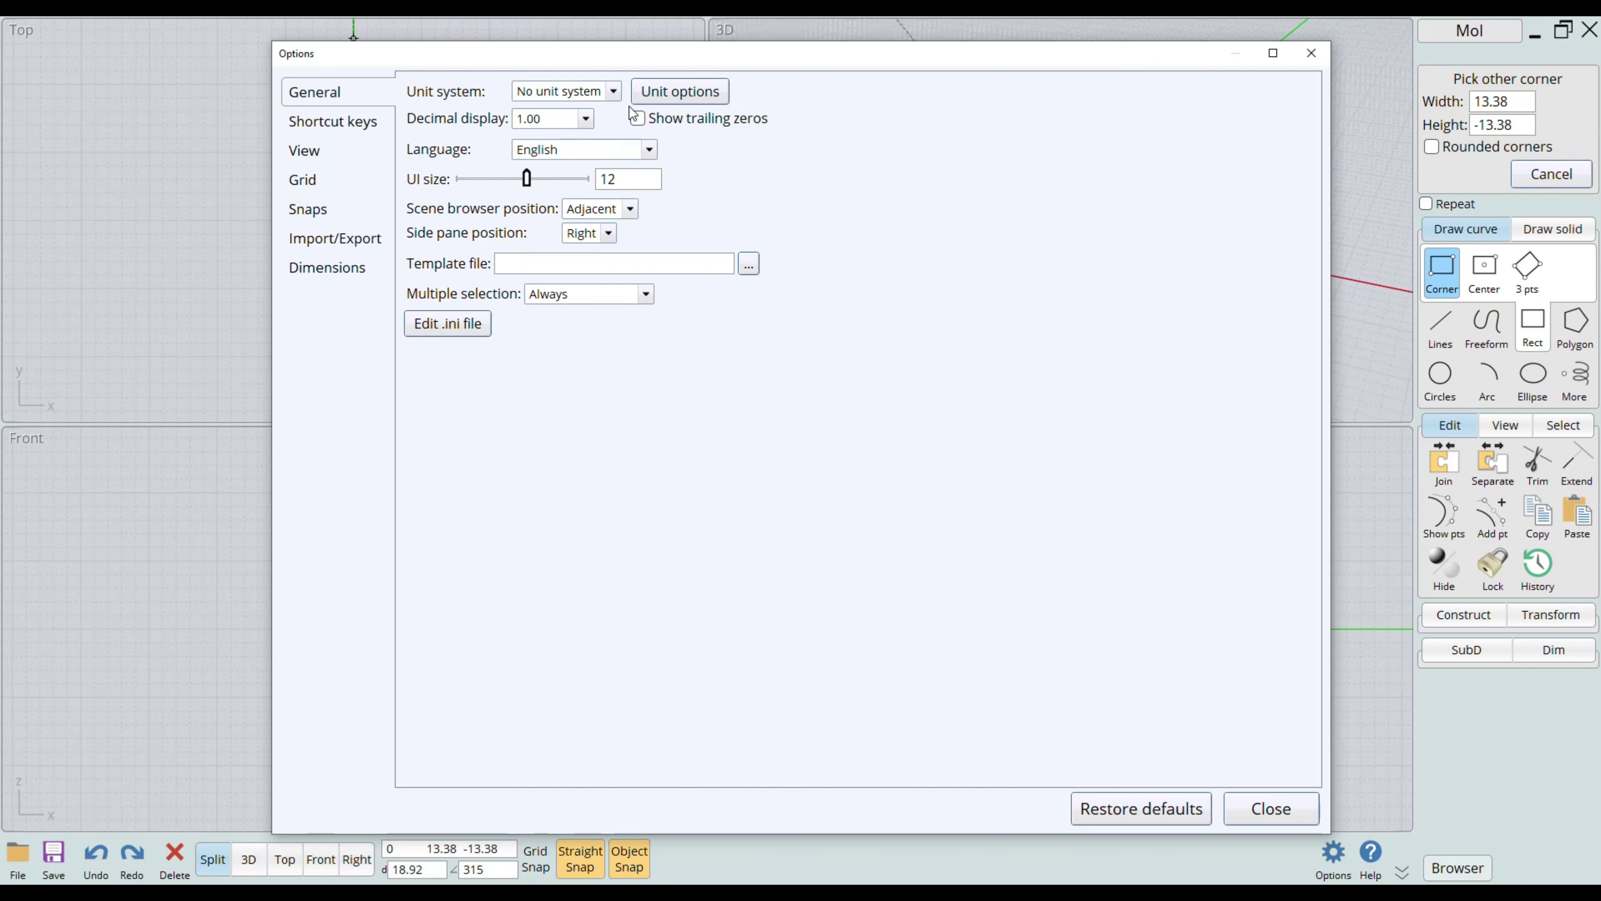
pyautogui.click(584, 120)
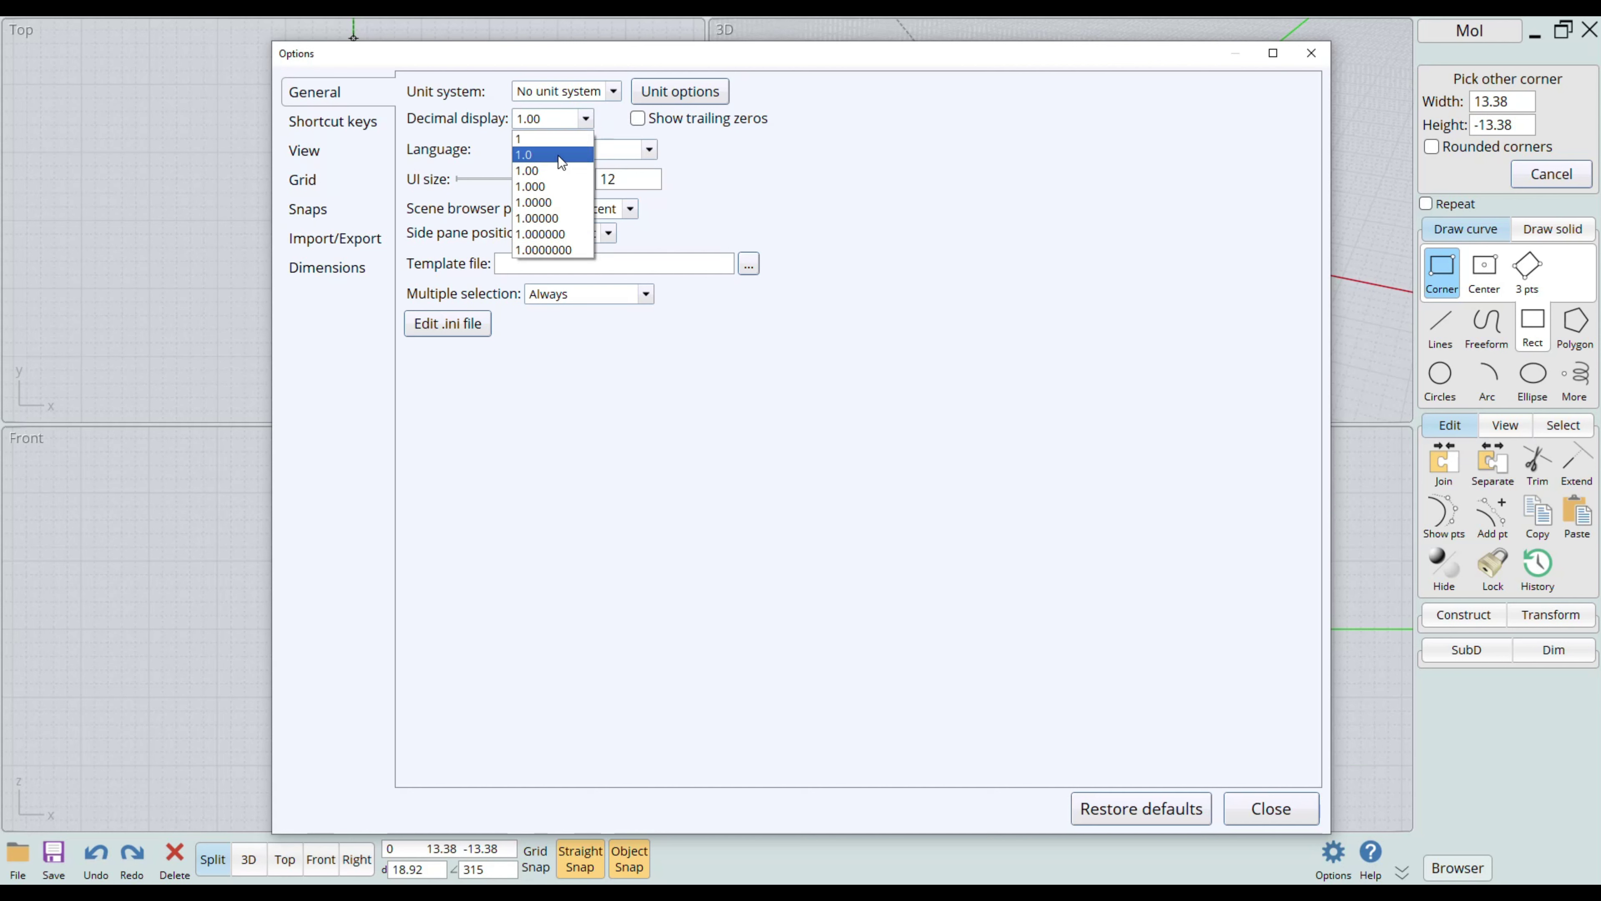
pyautogui.click(558, 157)
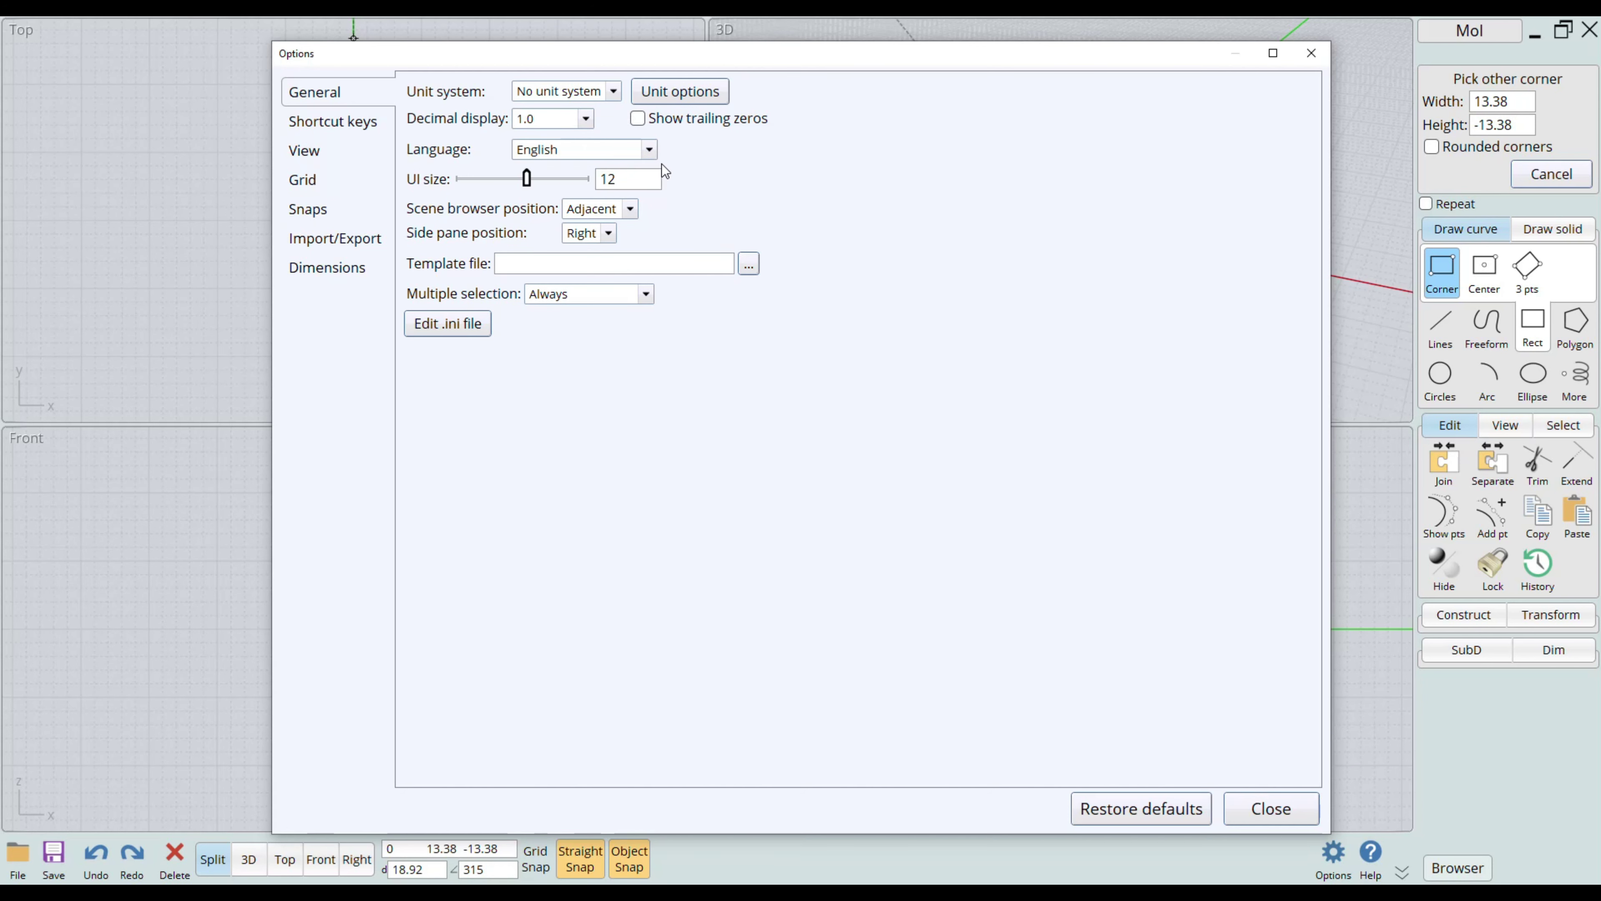
# Reduce the interface size to 10 in the general options
pyautogui.moveTo(527, 178)
pyautogui.mouseDown()
pyautogui.moveTo(463, 179)
pyautogui.moveTo(590, 189)
pyautogui.moveTo(513, 190)
pyautogui.mouseUp()
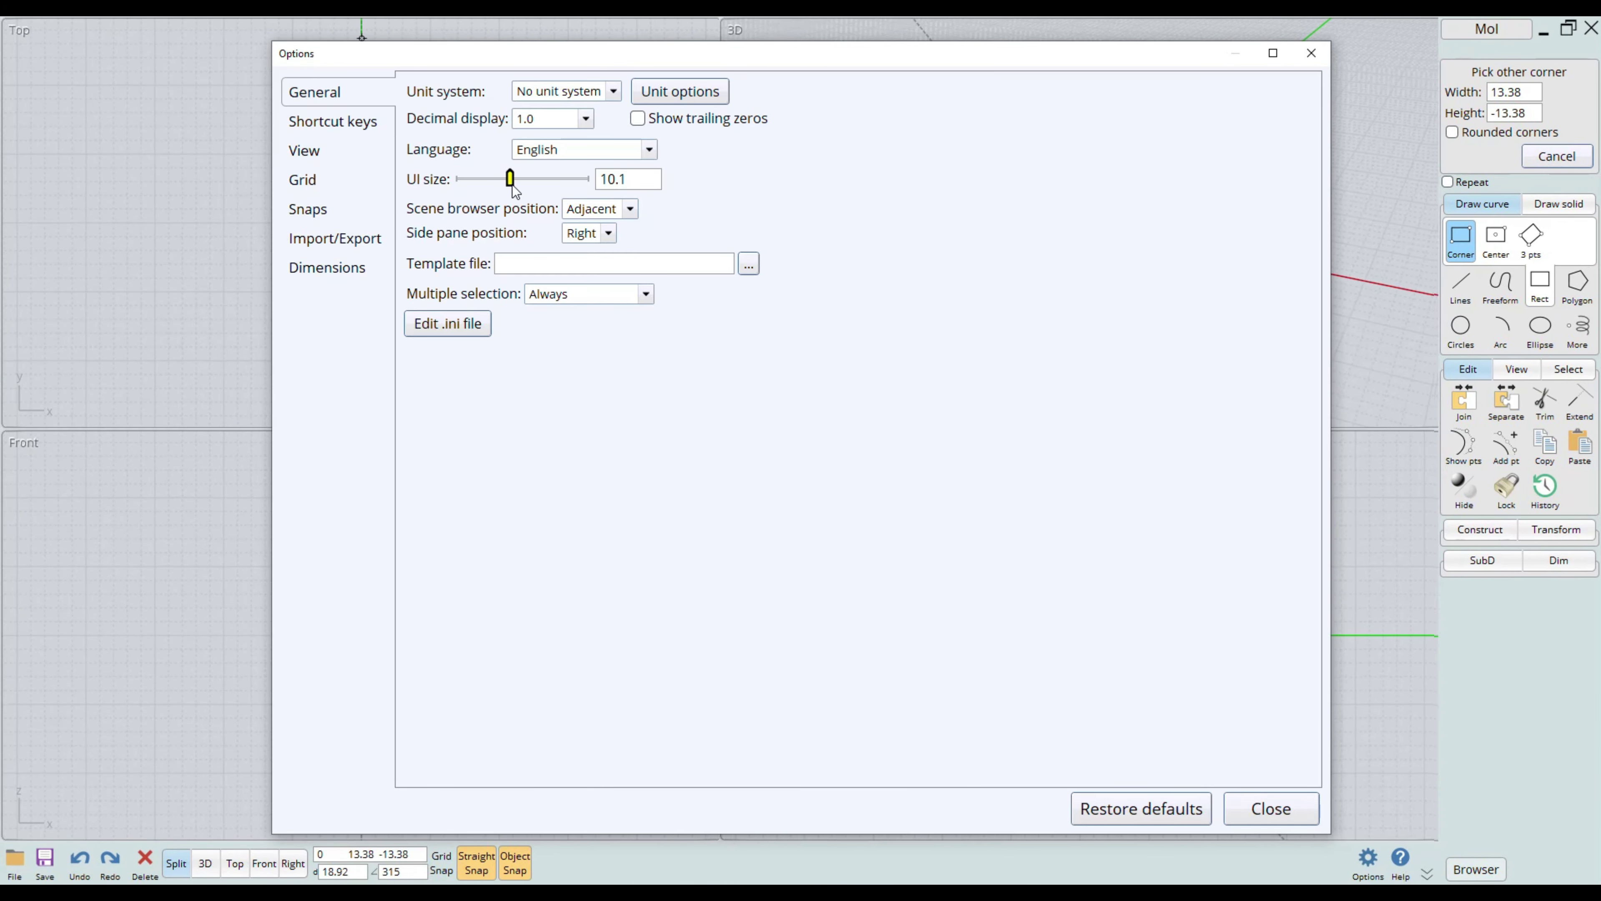
pyautogui.click(646, 183)
pyautogui.write('10')
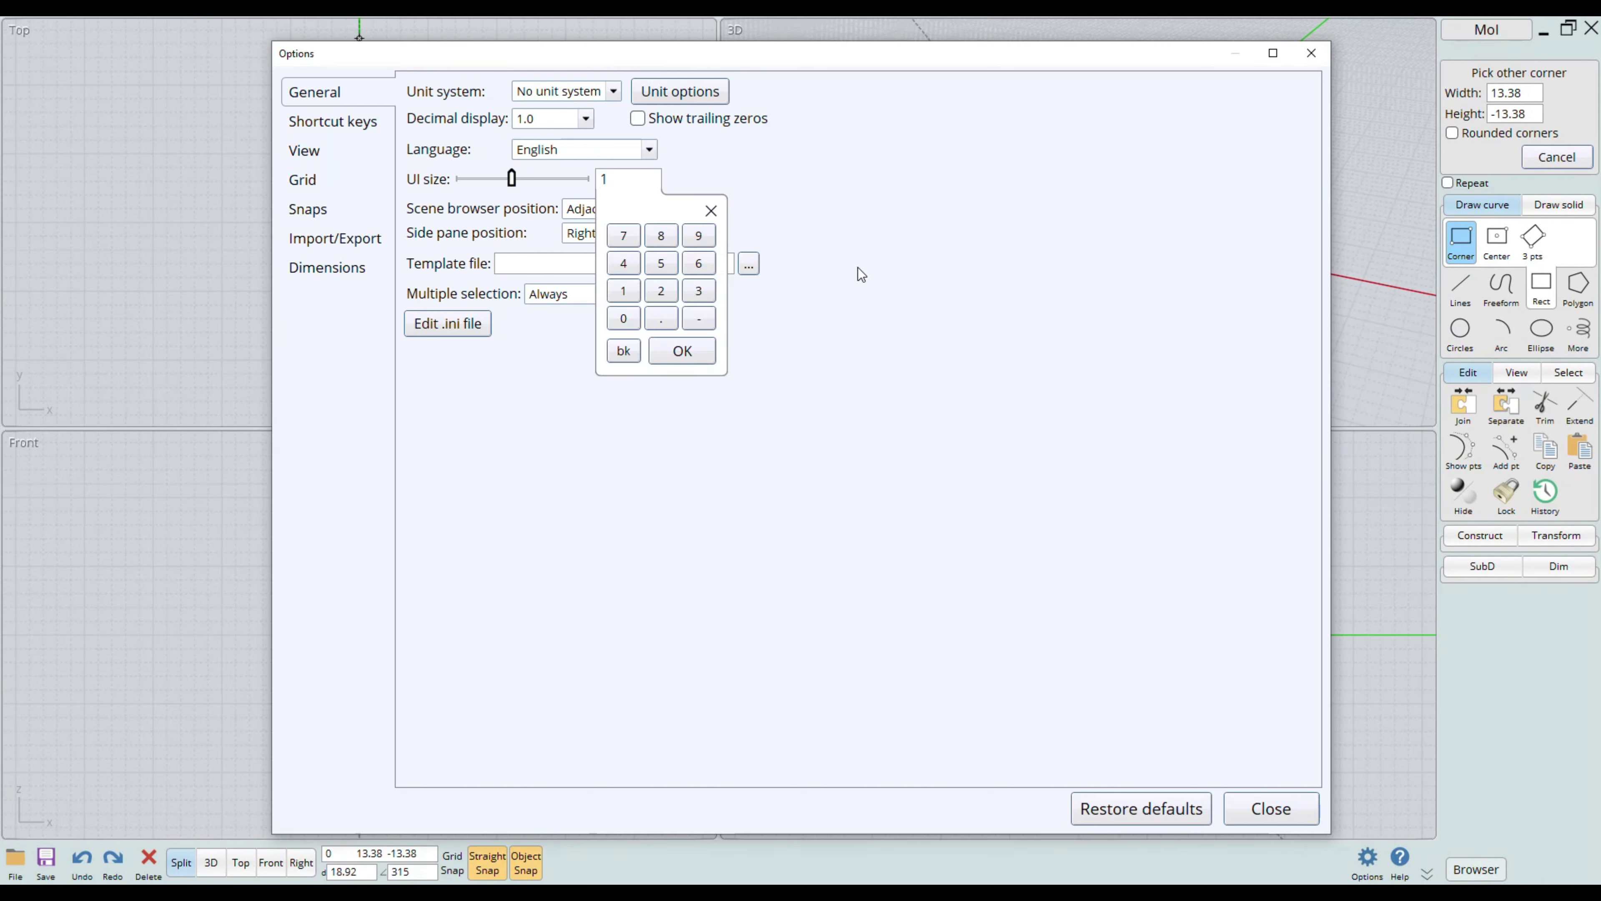
pyautogui.press('Return')
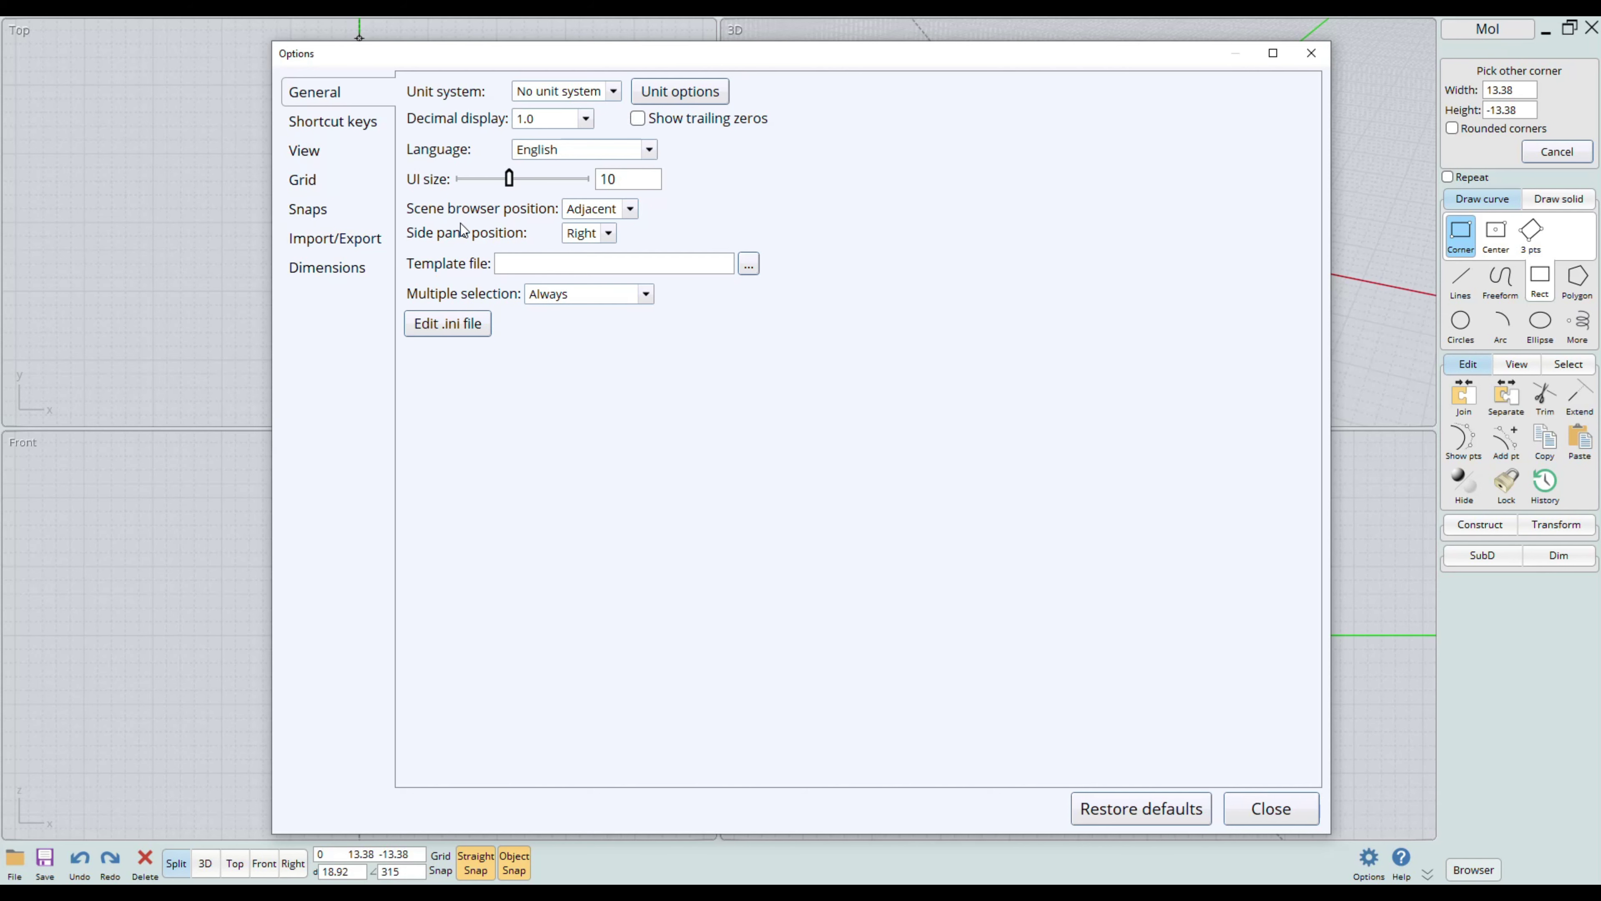
# Try the Inside position for the scene browser, and set it back to Adjacent
pyautogui.click(630, 209)
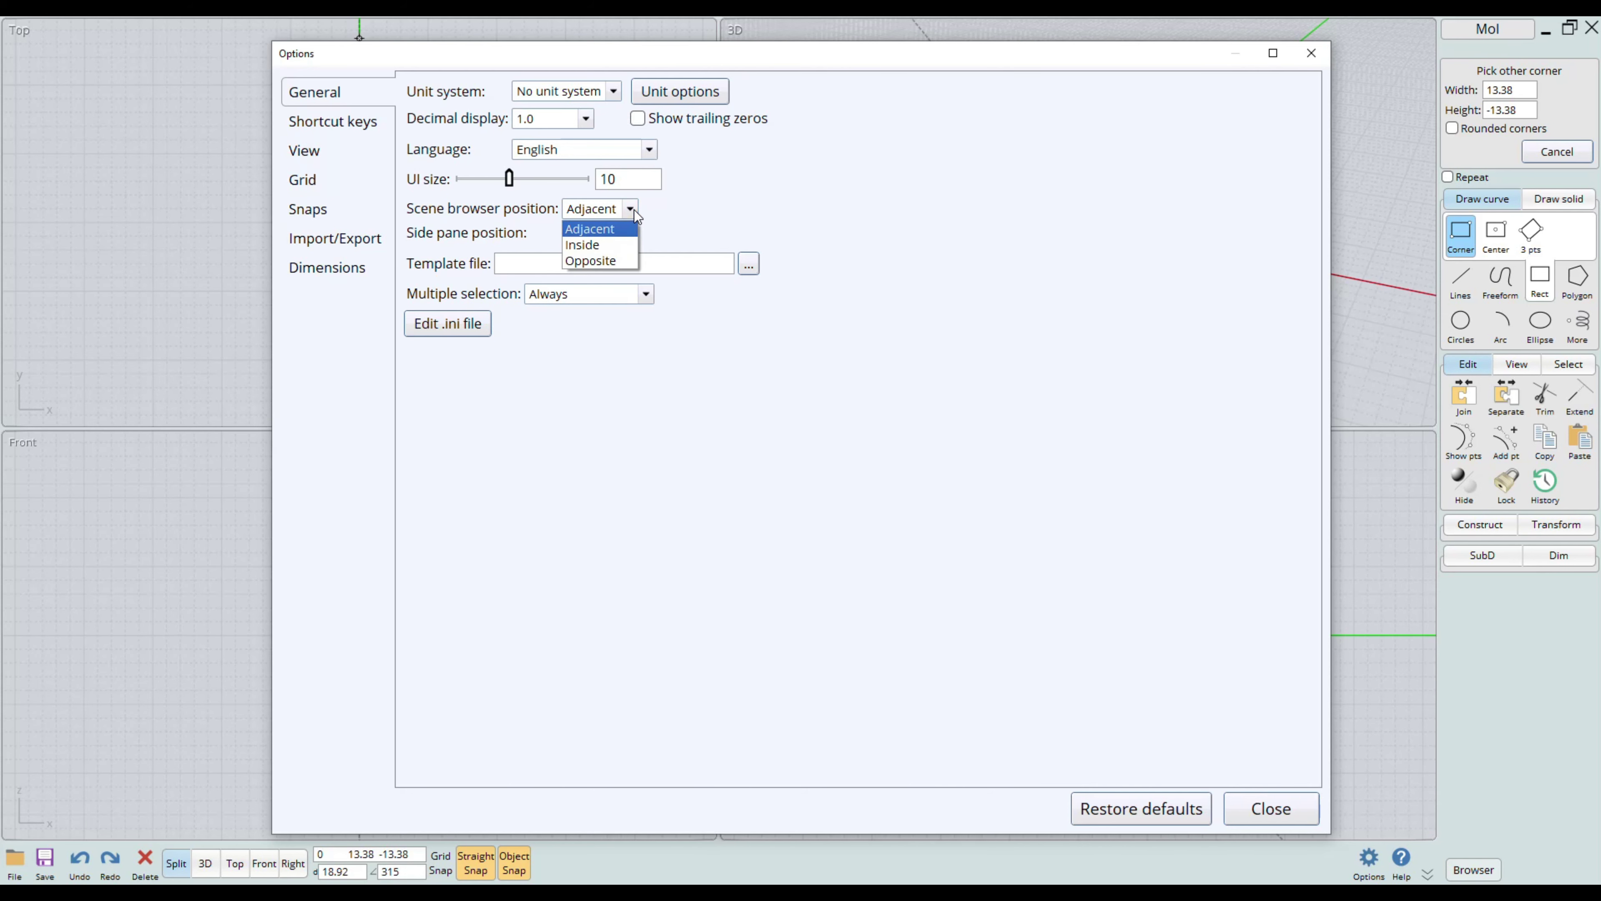
pyautogui.click(611, 245)
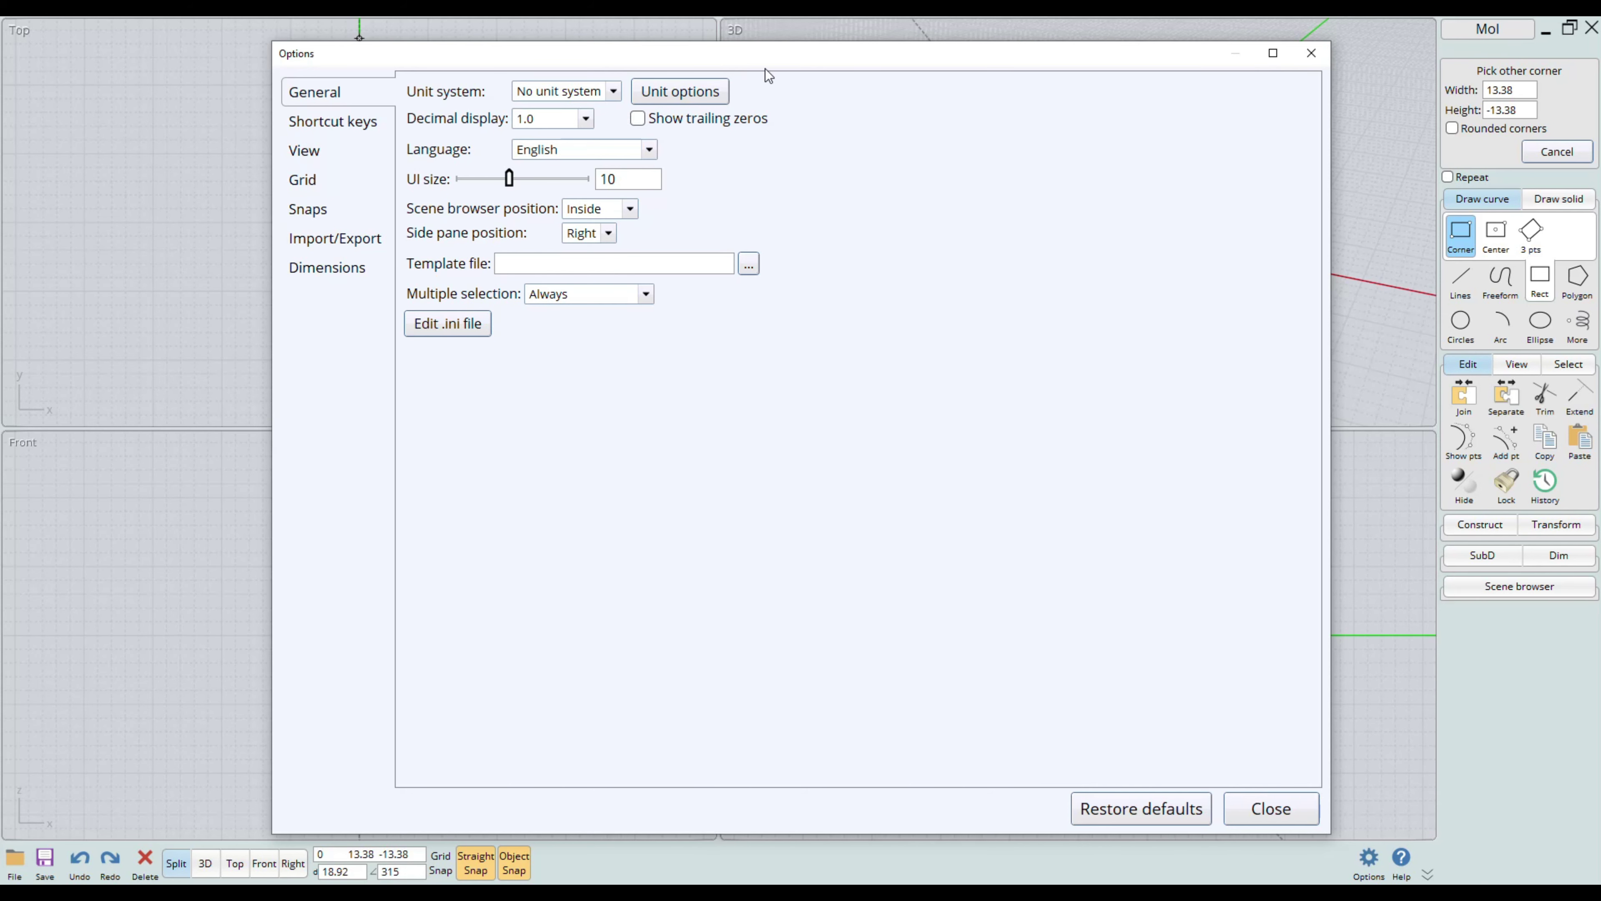
pyautogui.moveTo(768, 75); pyautogui.dragTo(727, 167)
pyautogui.click(574, 323)
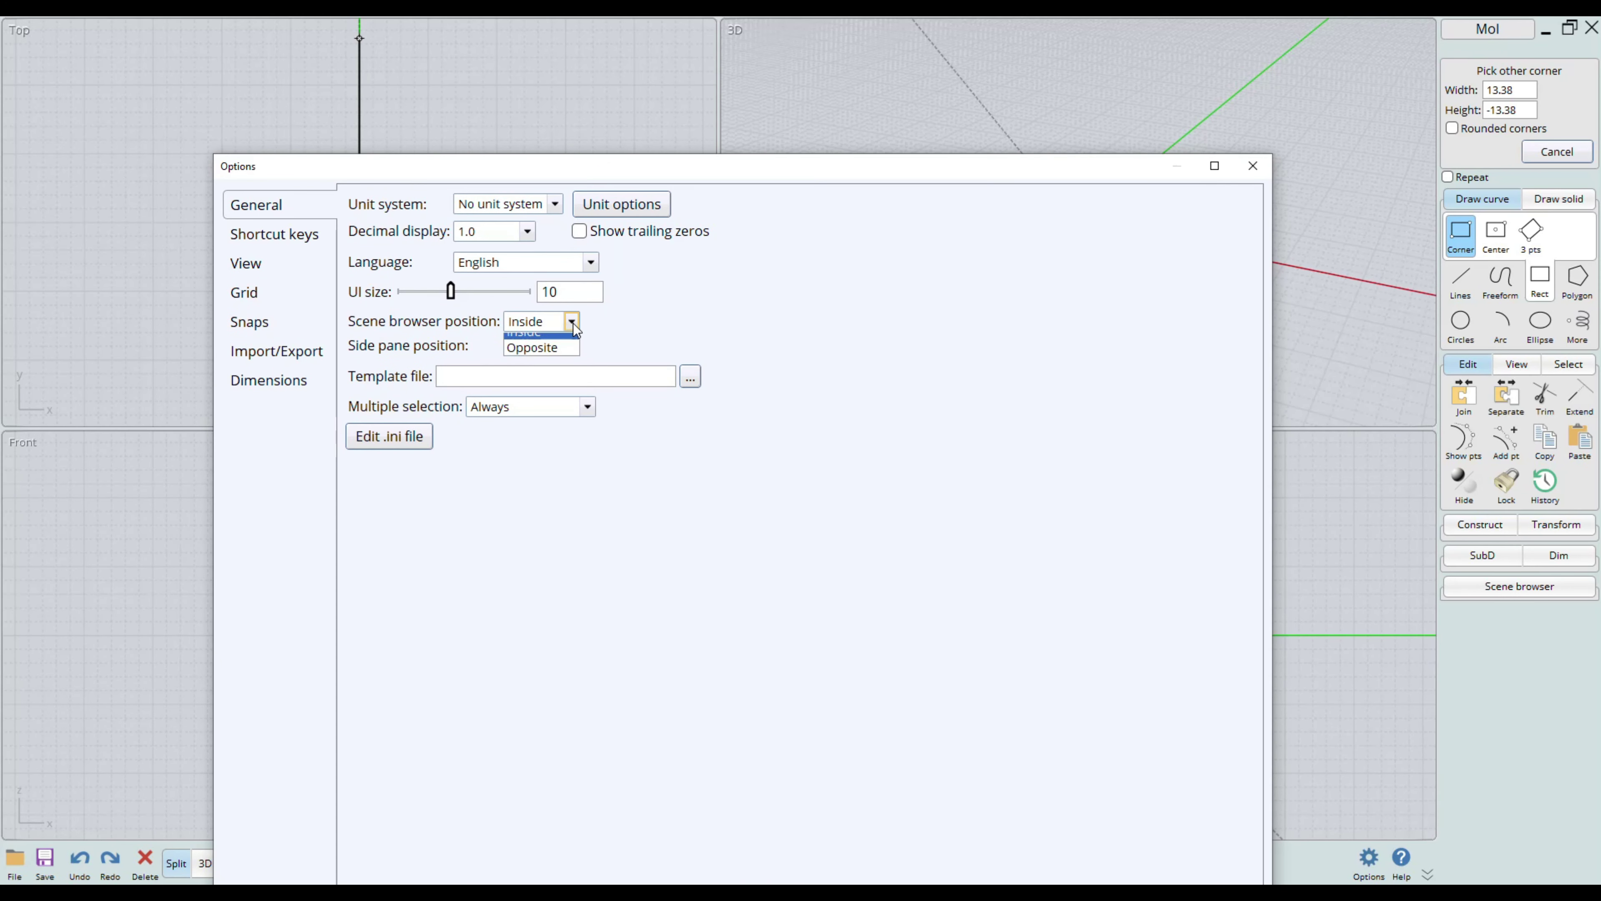
pyautogui.click(553, 344)
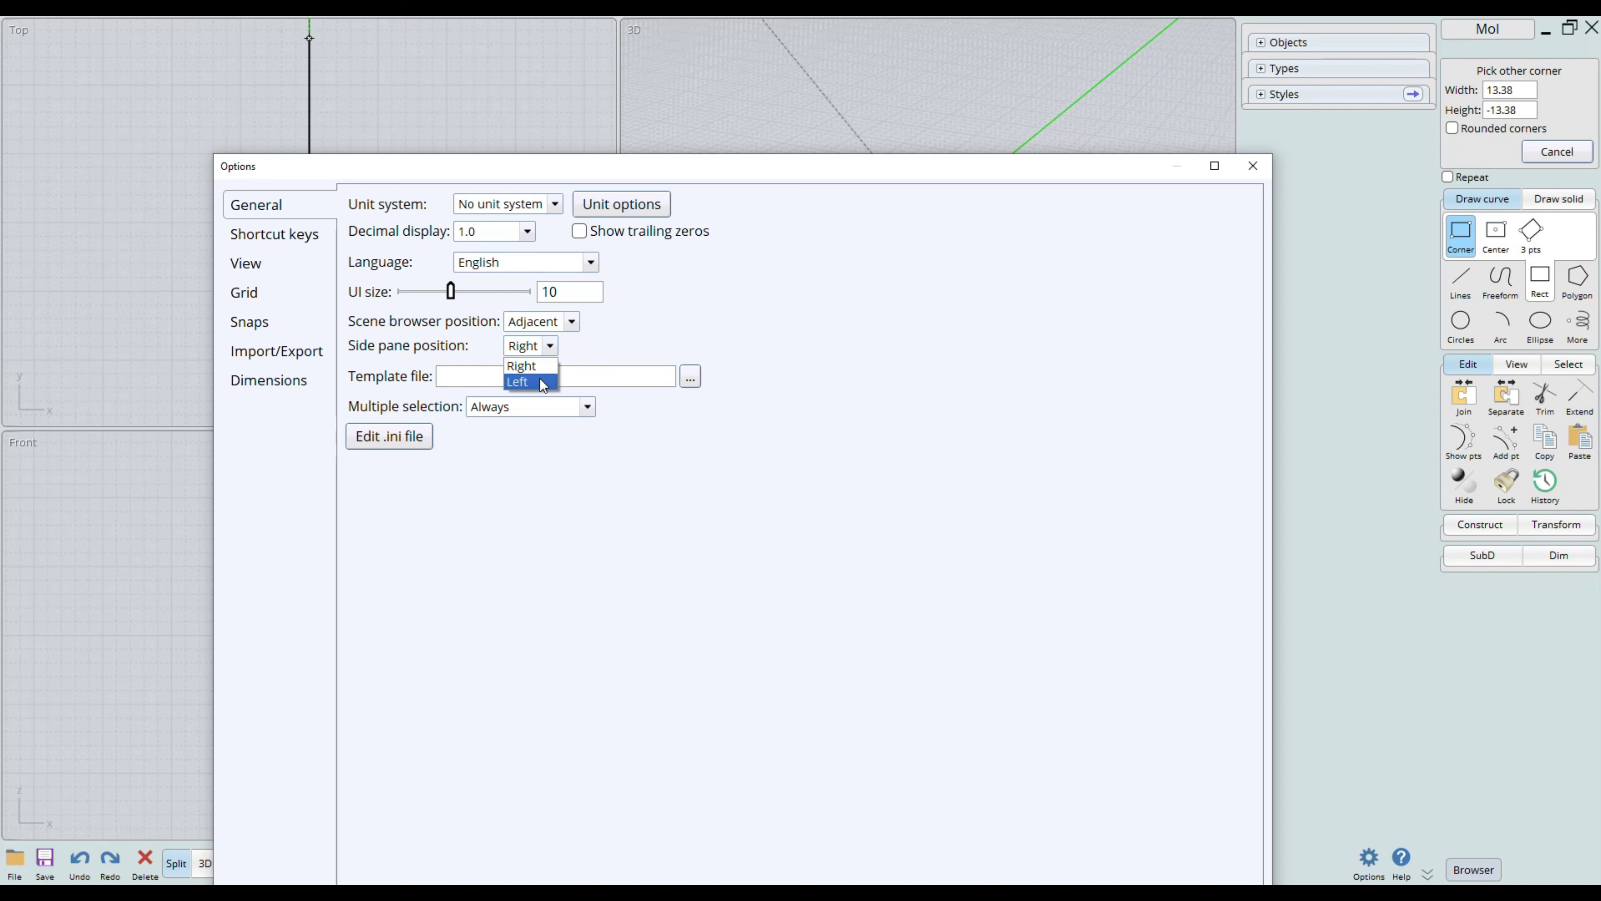
# Set the side pane position to Left and close the options
pyautogui.click(540, 380)
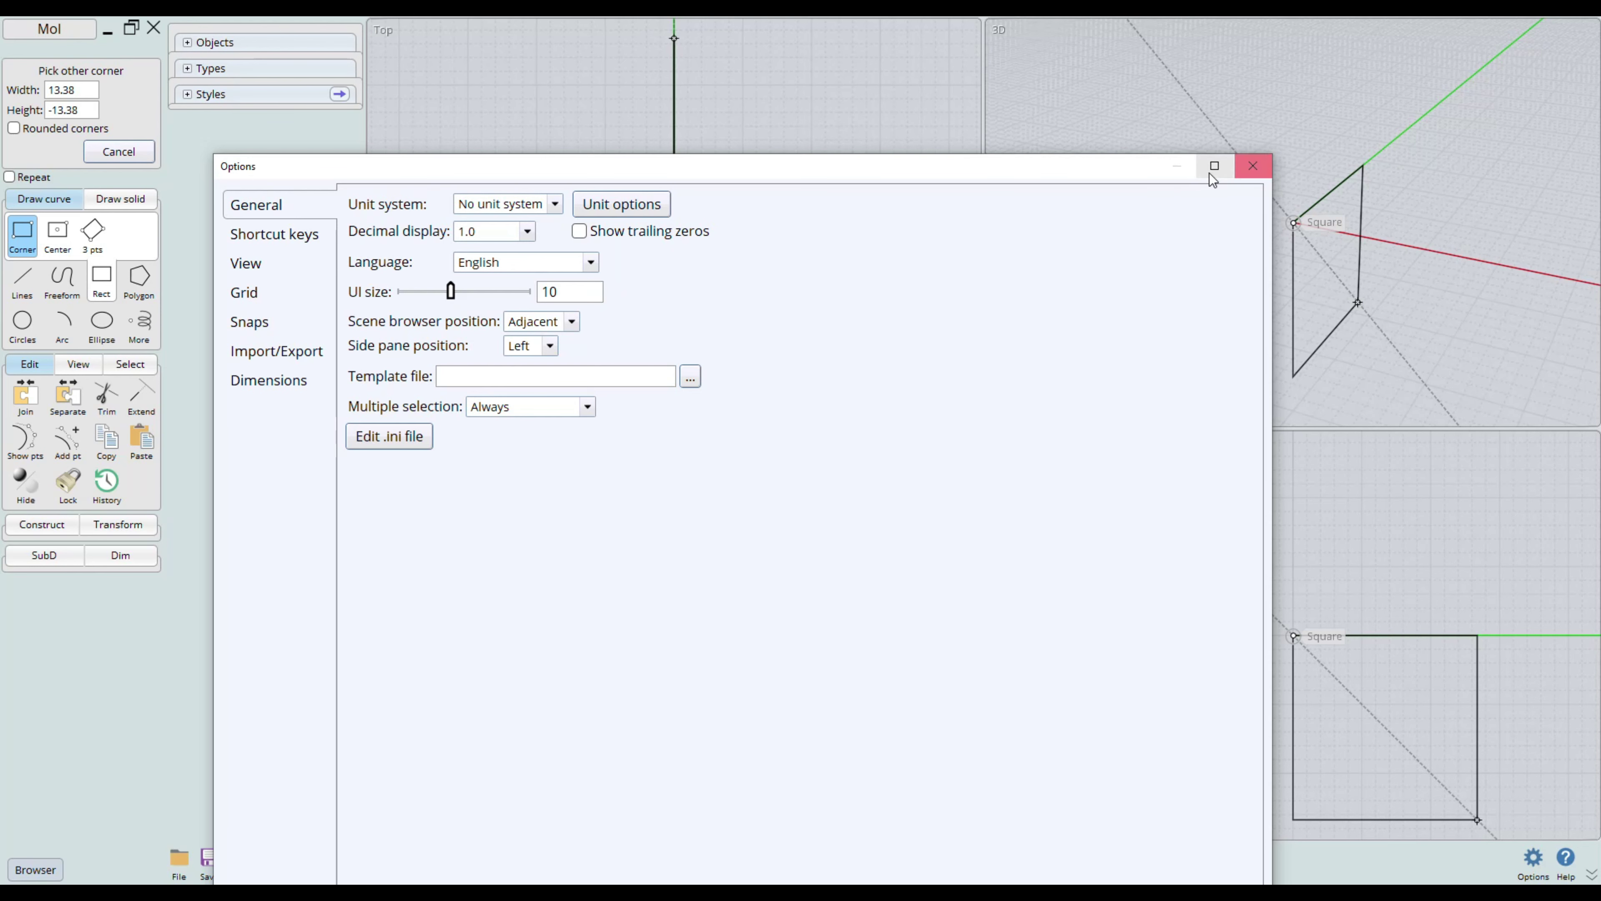
pyautogui.click(1252, 166)
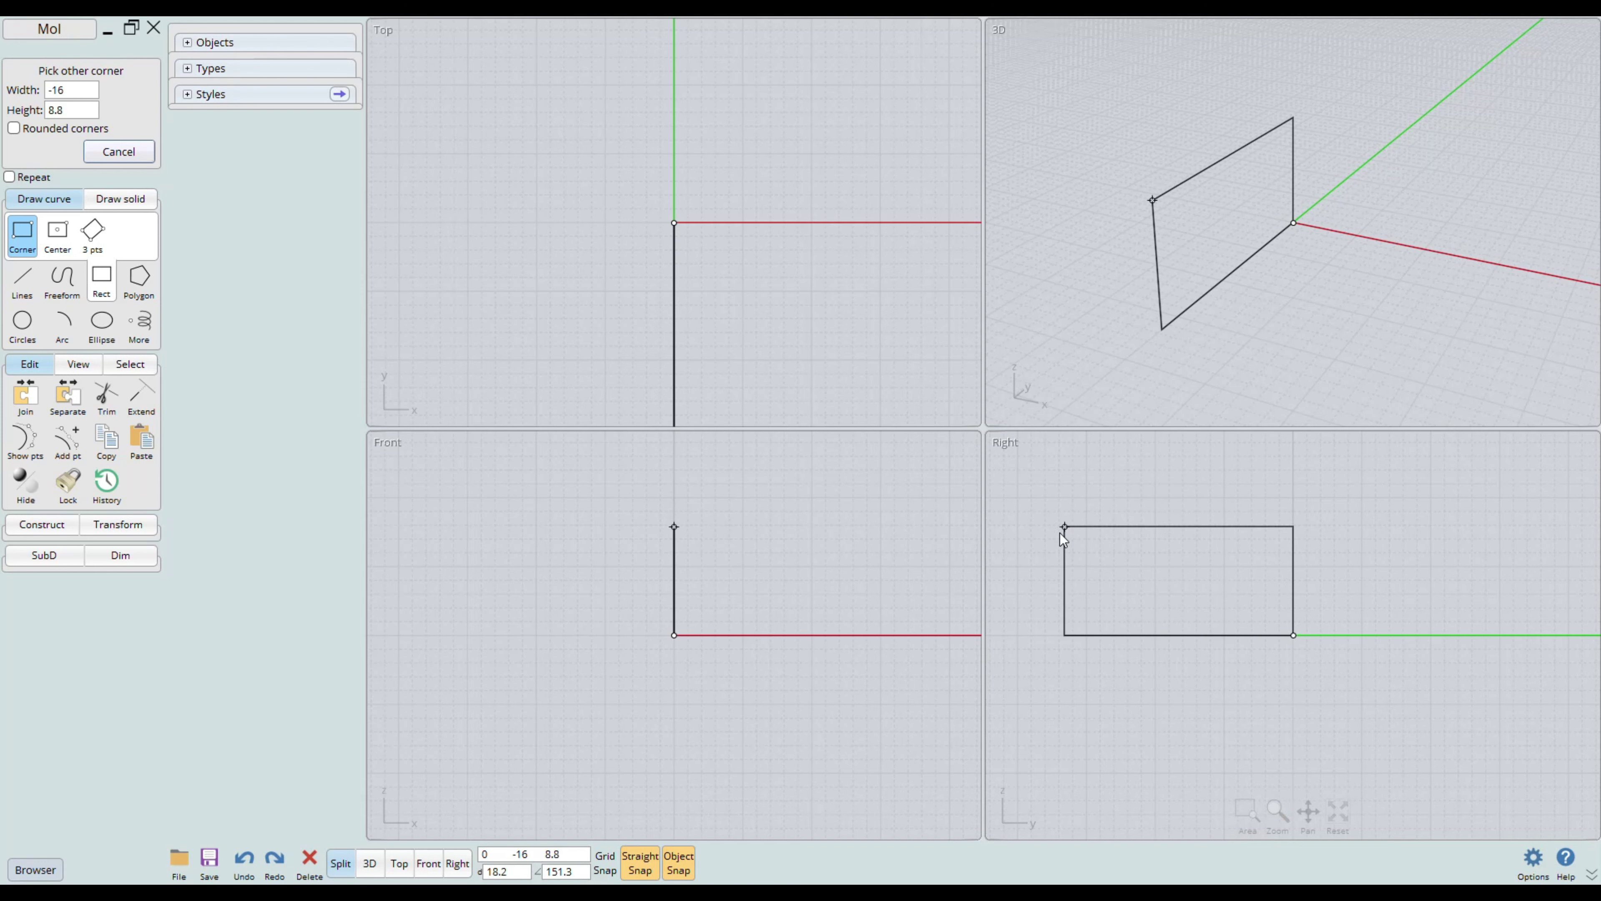
# Finish the rectangle by placing its opposite corner on the negative Y side, above the Y axis, in the Right view
pyautogui.click(1061, 504)
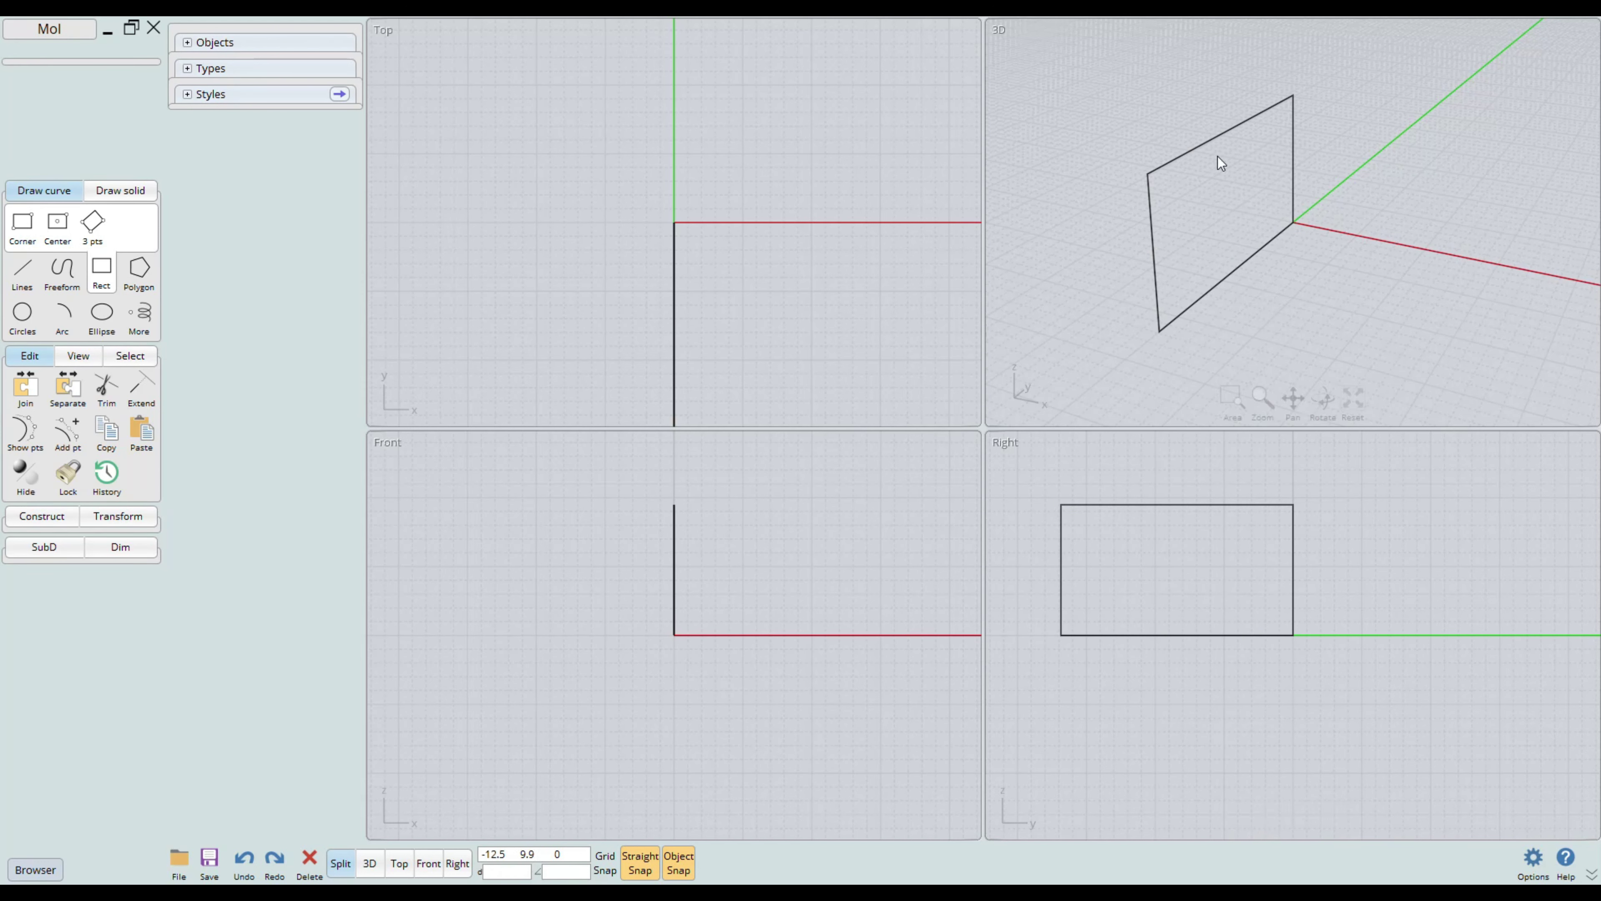
pyautogui.click(1222, 134)
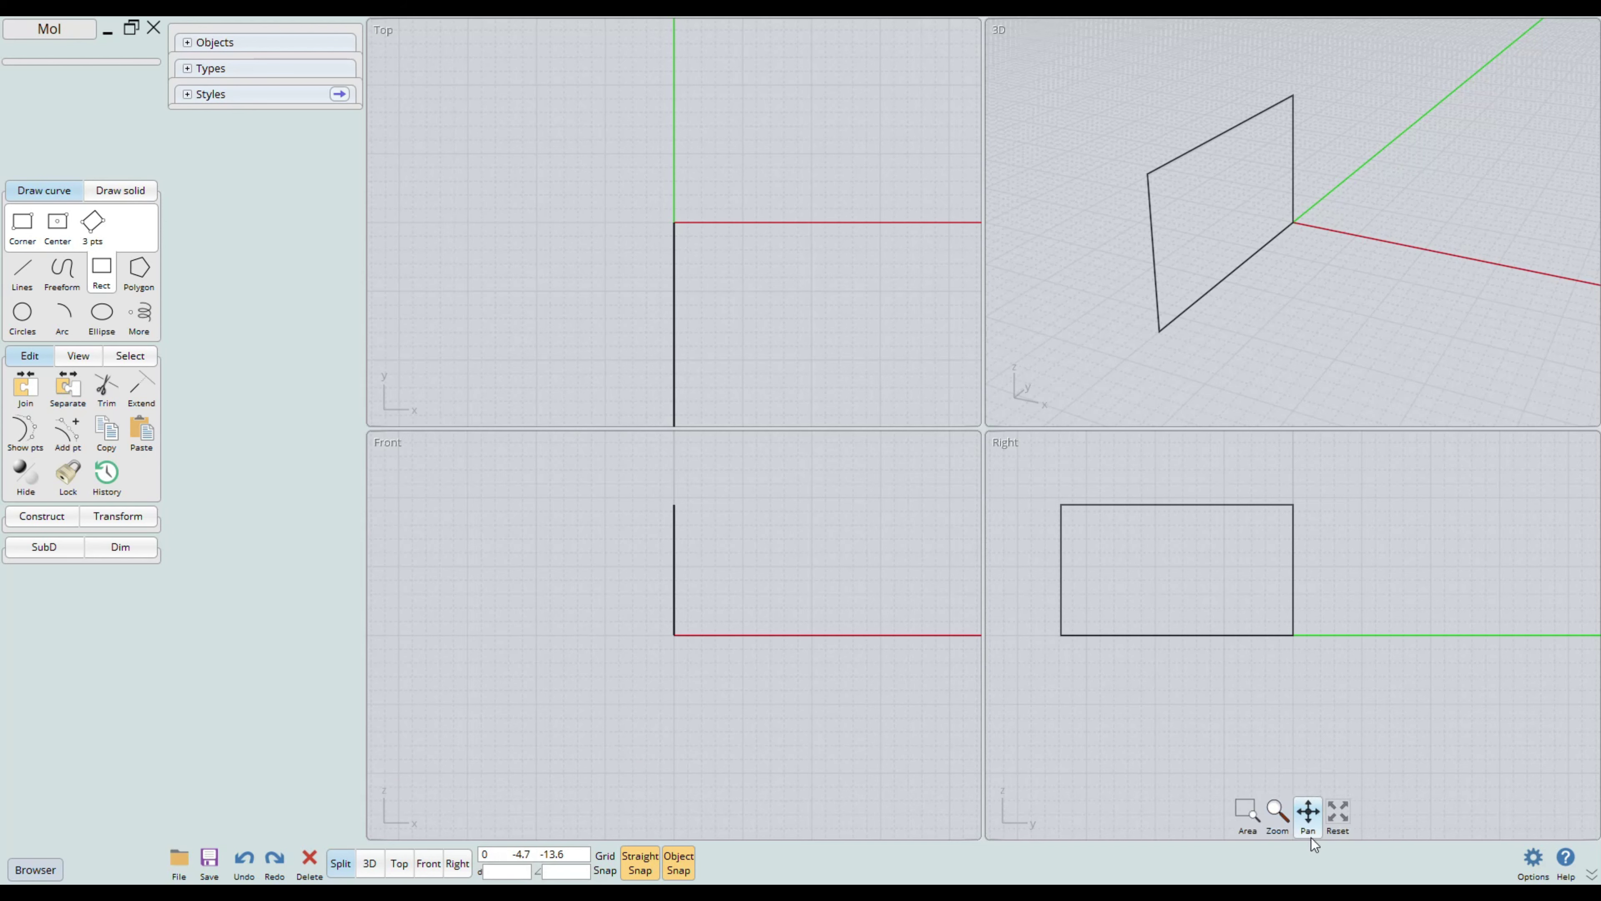
# Reopen the options and look through the list of shortcut keys and their commands
pyautogui.click(1533, 859)
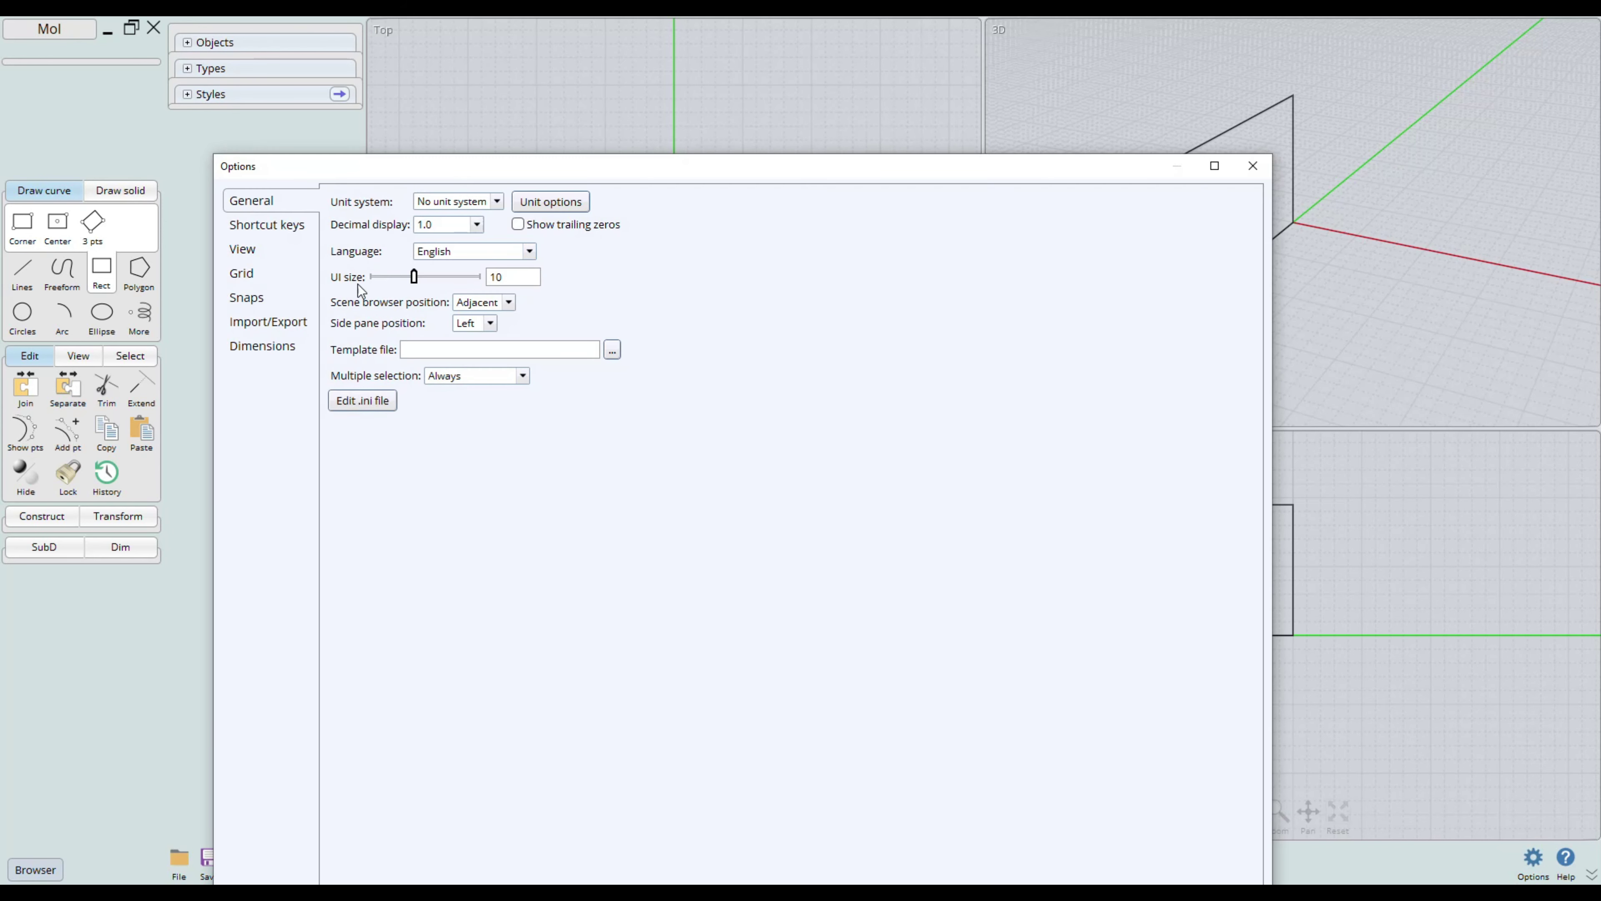
pyautogui.click(265, 227)
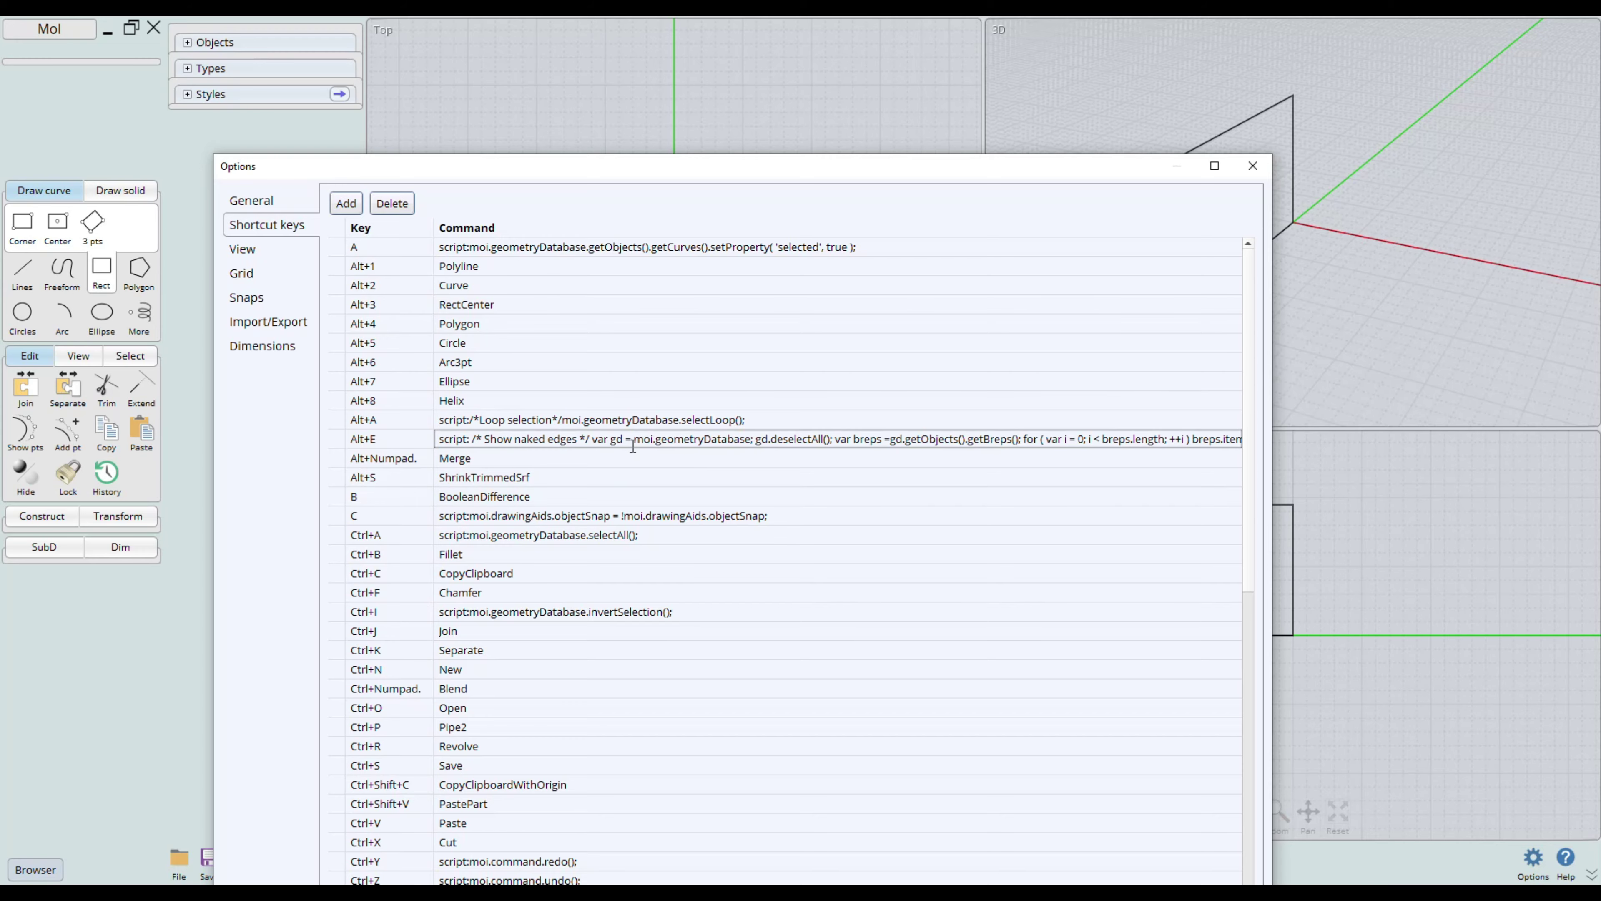
pyautogui.scroll(-8, 641, 499)
pyautogui.scroll(3, 741, 591)
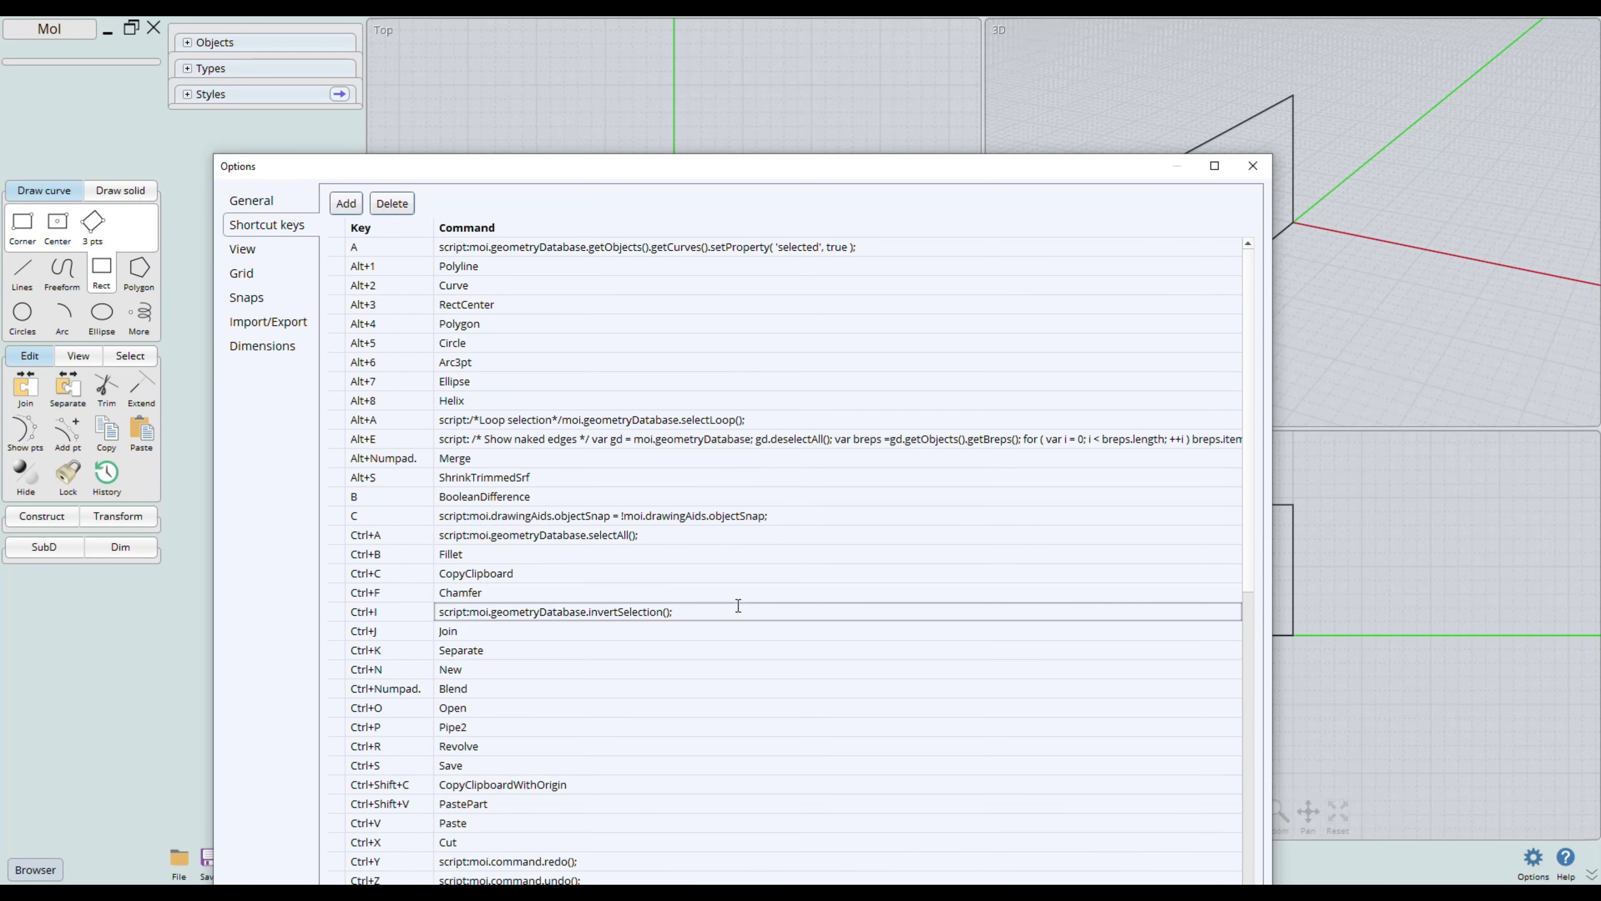
pyautogui.scroll(-3, 731, 555)
pyautogui.scroll(9, 743, 571)
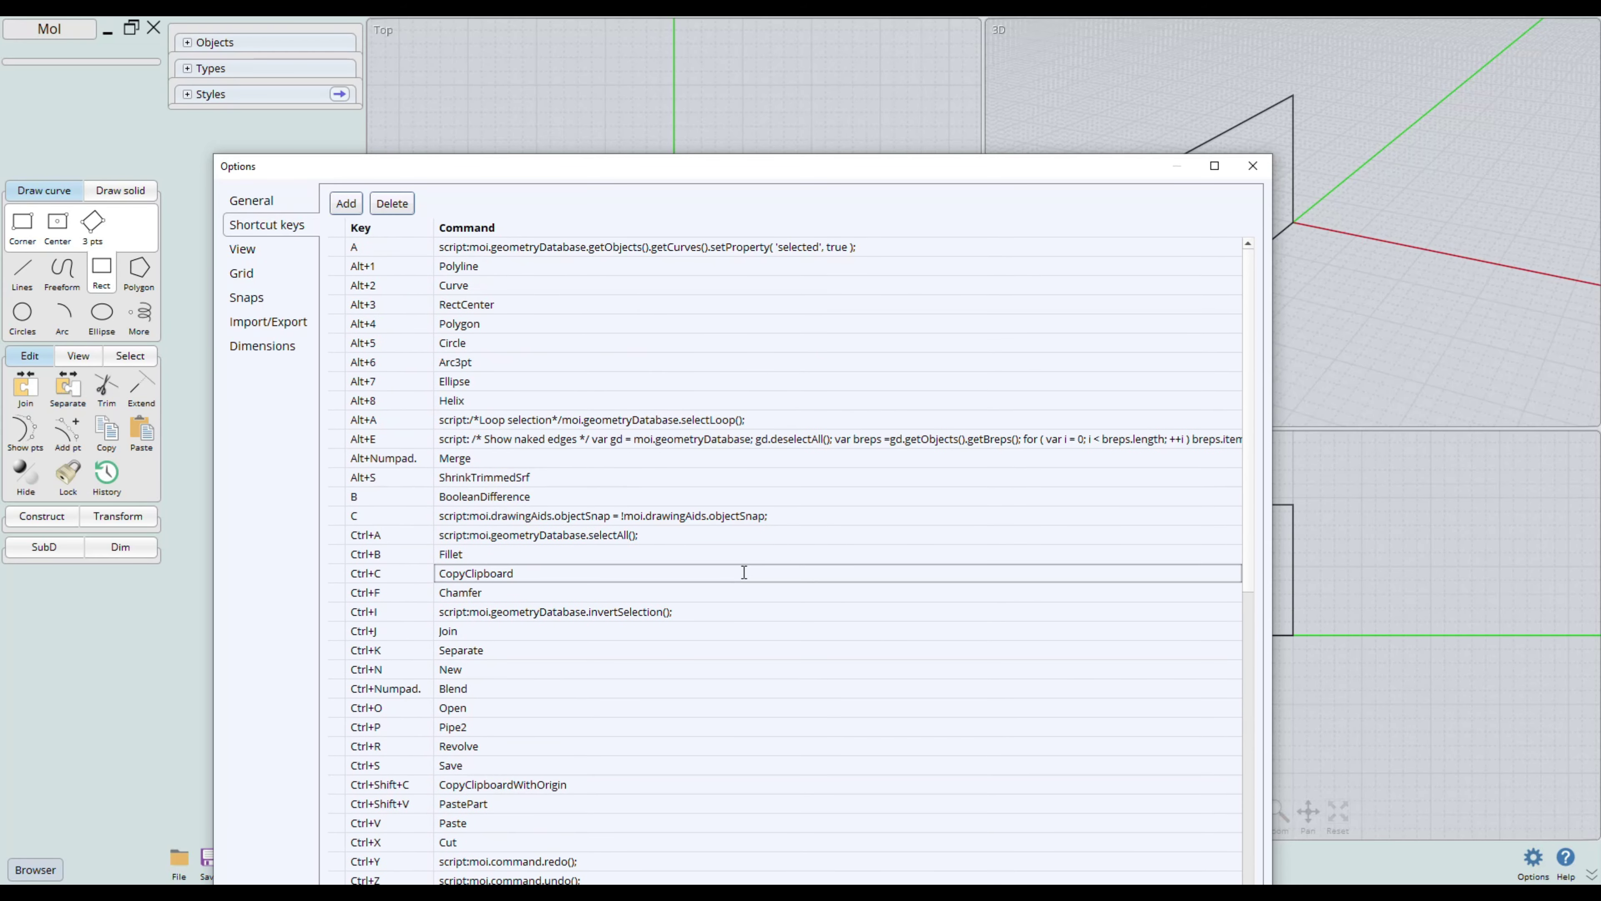
pyautogui.click(765, 641)
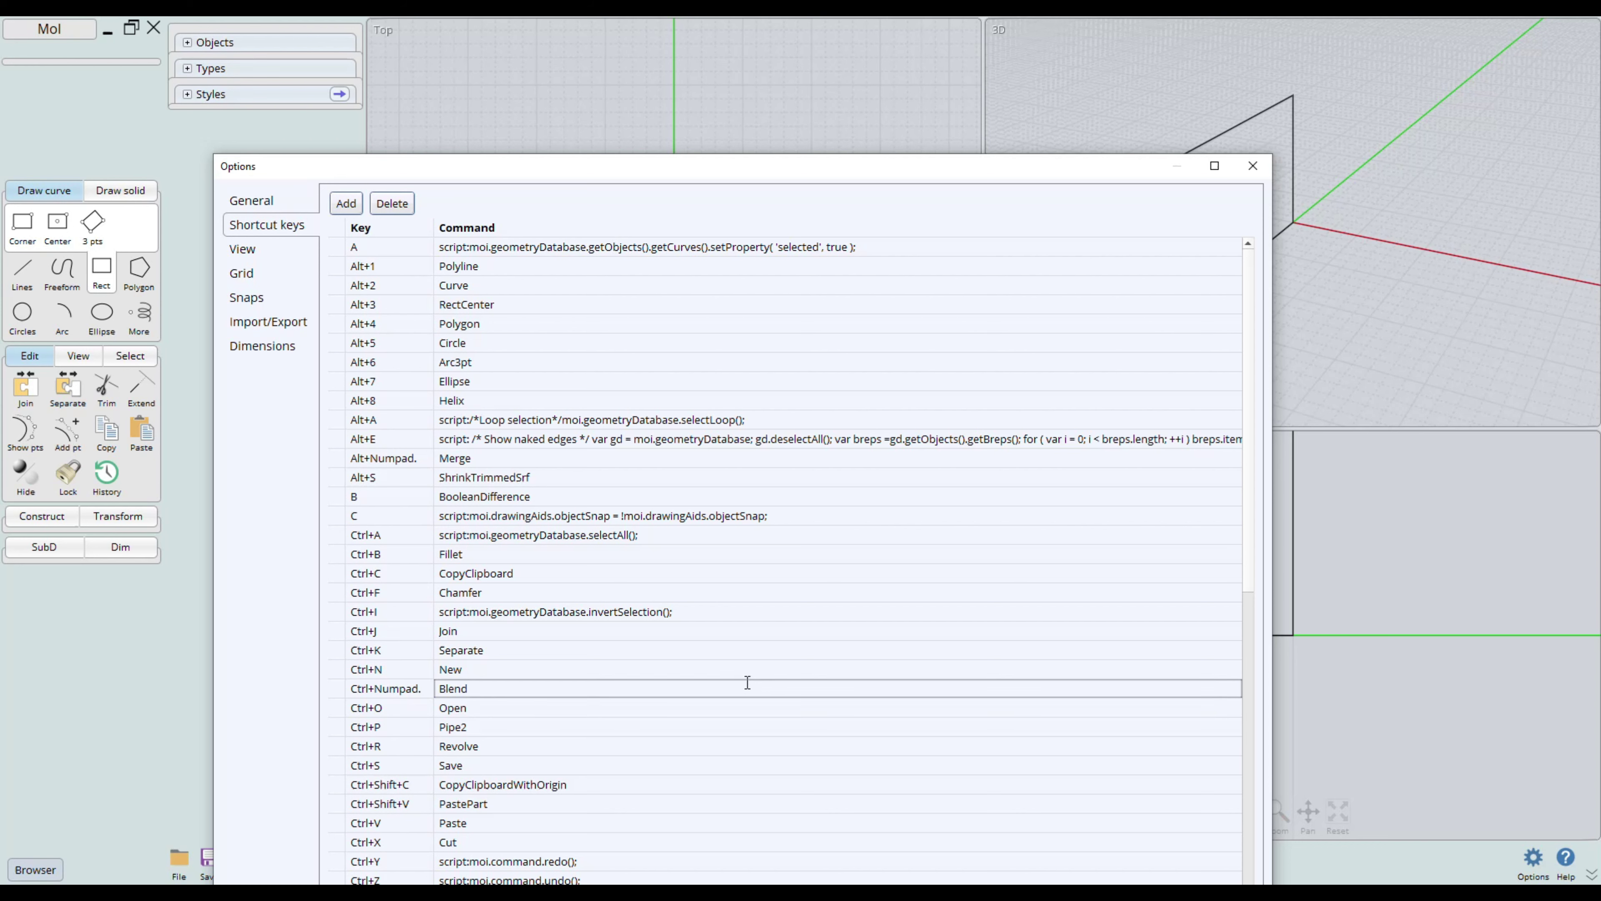
# Examine the view, grid and snap settings in the options
pyautogui.click(252, 249)
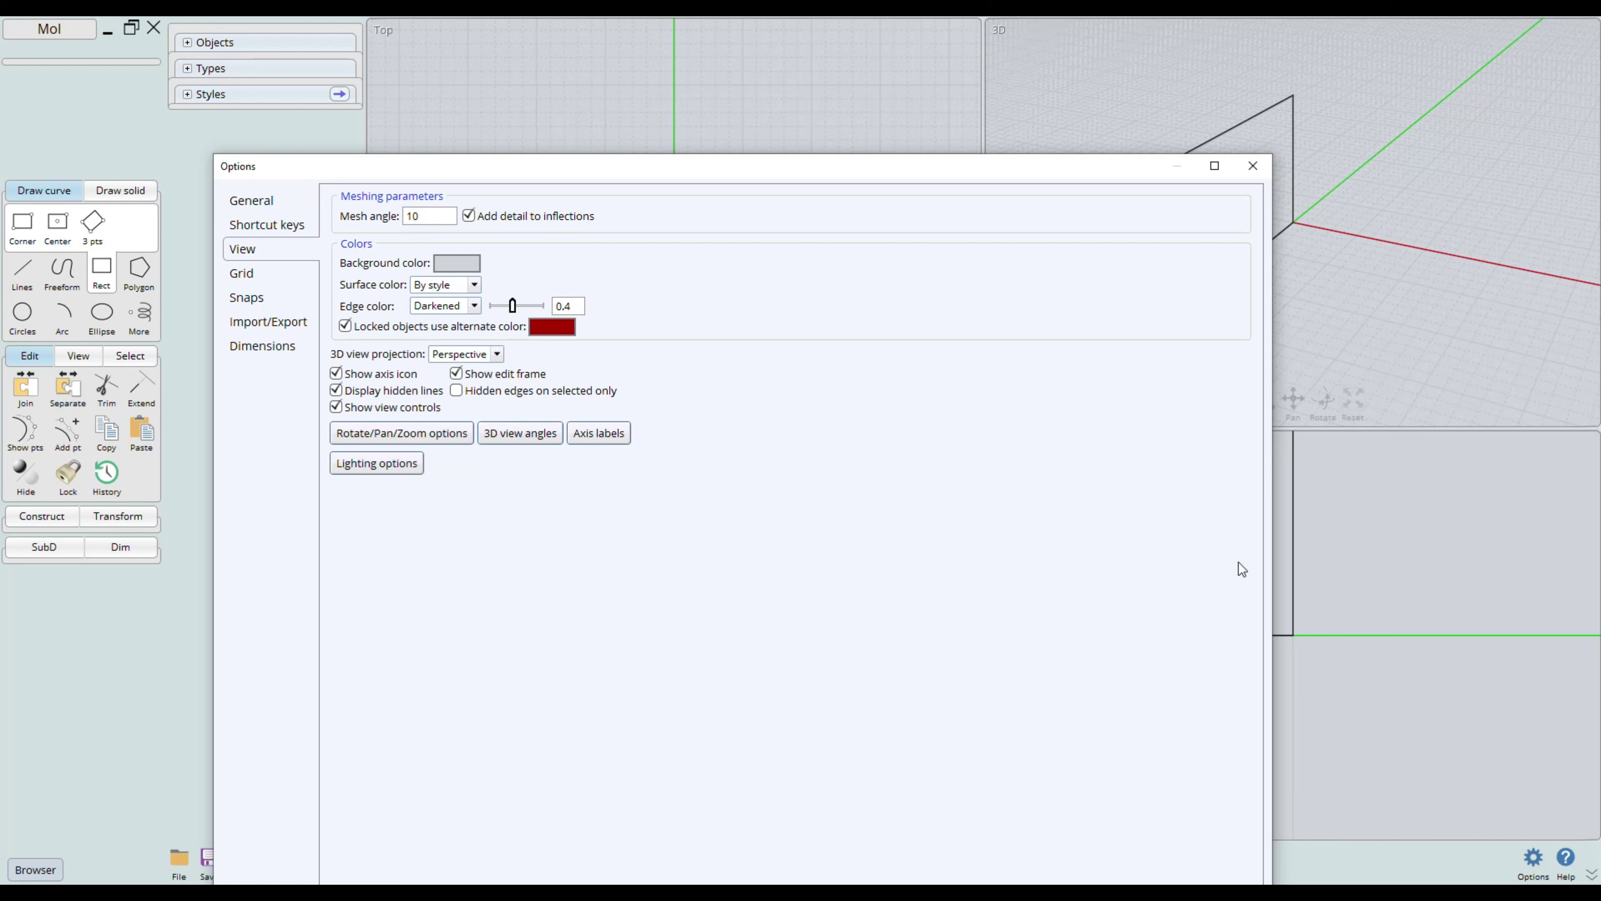
pyautogui.click(265, 279)
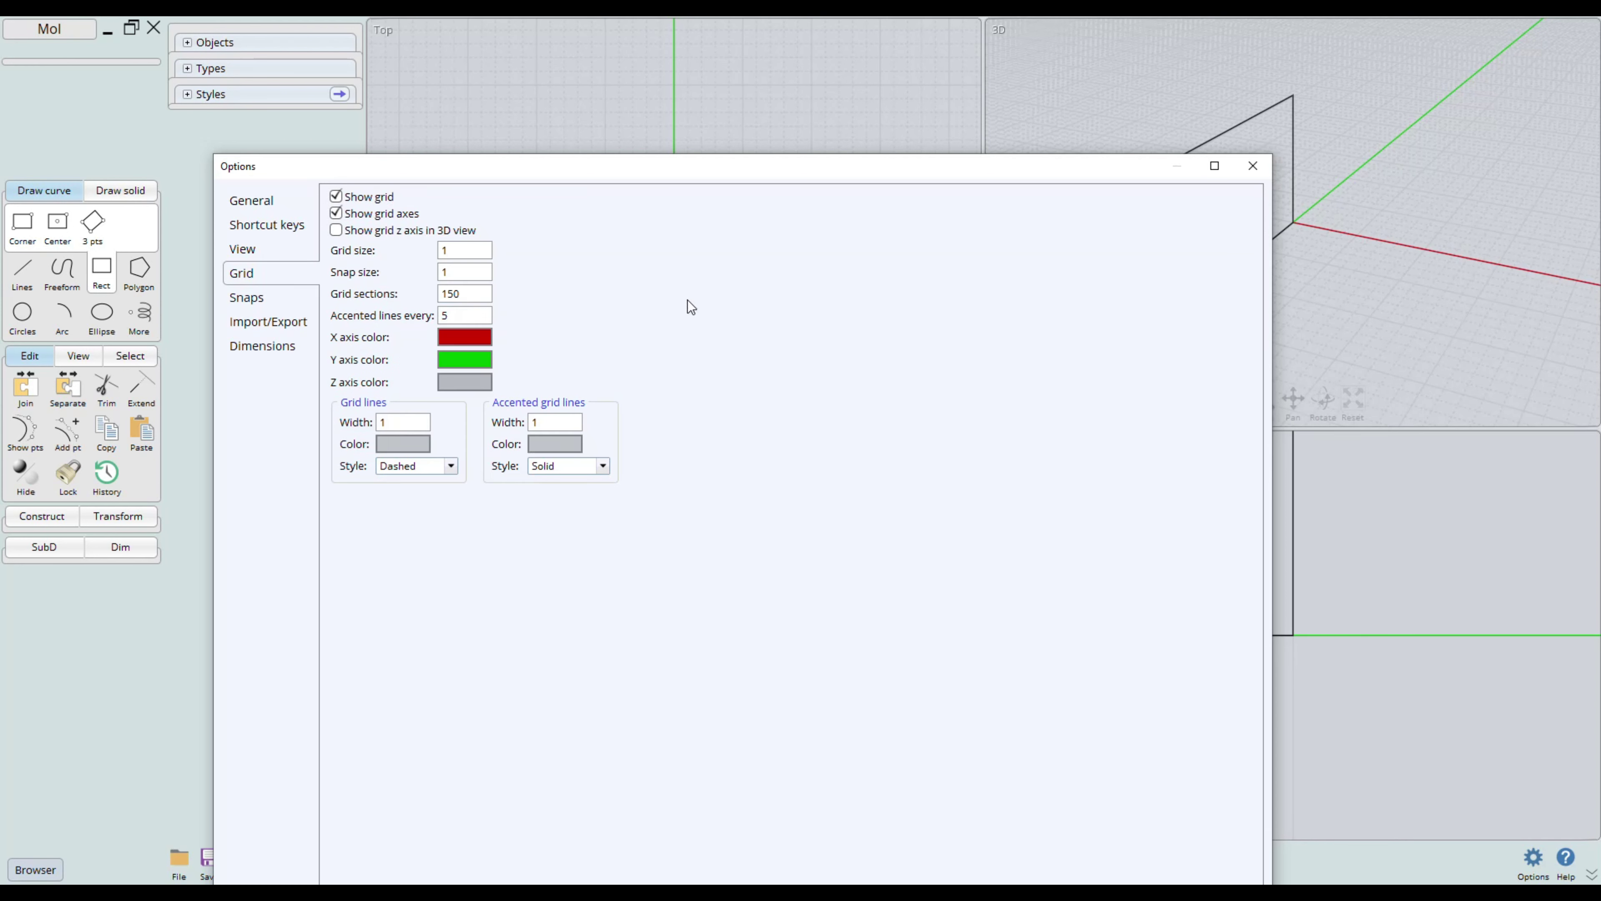
pyautogui.click(265, 298)
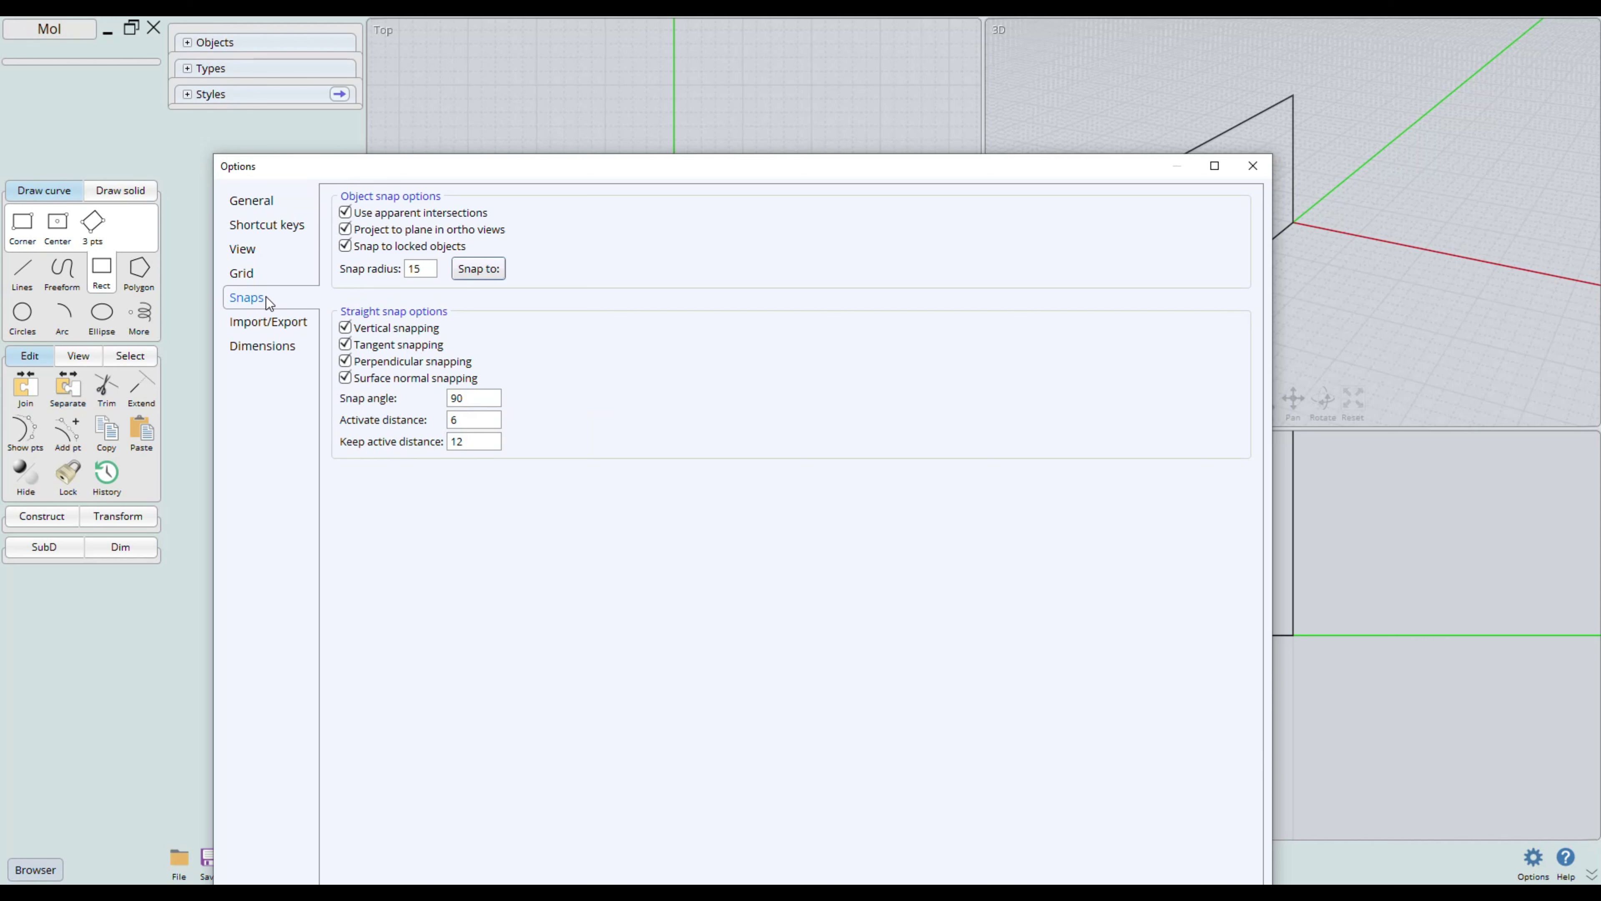
# Go to the import/export settings and try the OBJ orientation choices
pyautogui.click(272, 322)
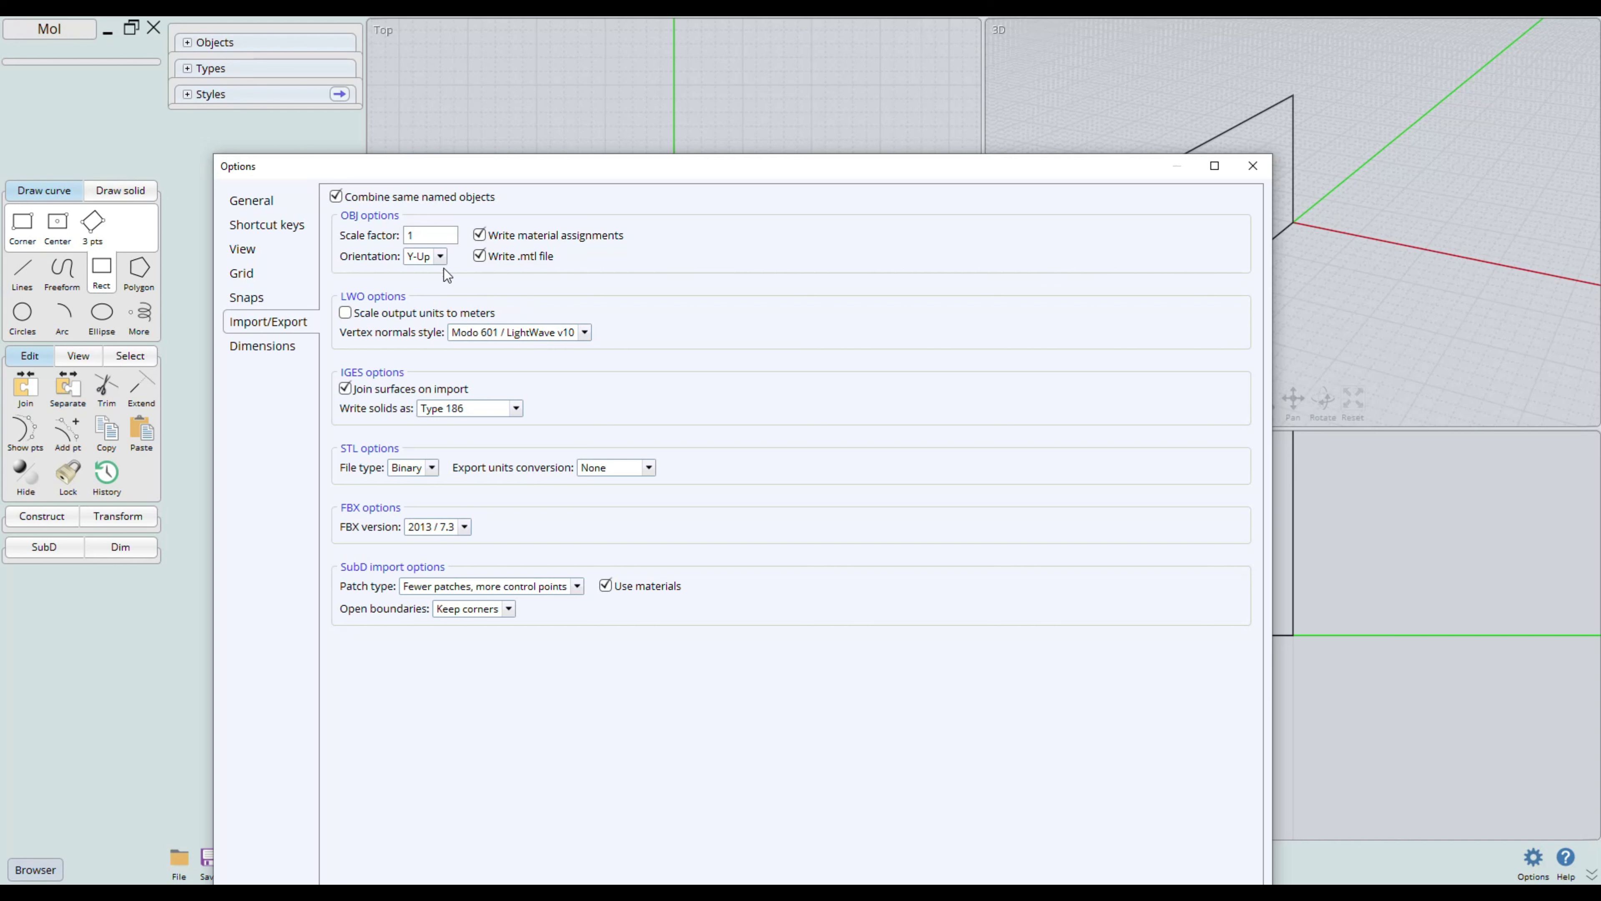
pyautogui.click(441, 256)
pyautogui.click(434, 289)
pyautogui.click(437, 261)
pyautogui.click(430, 278)
# Examine the dimension settings and close the options
pyautogui.click(268, 349)
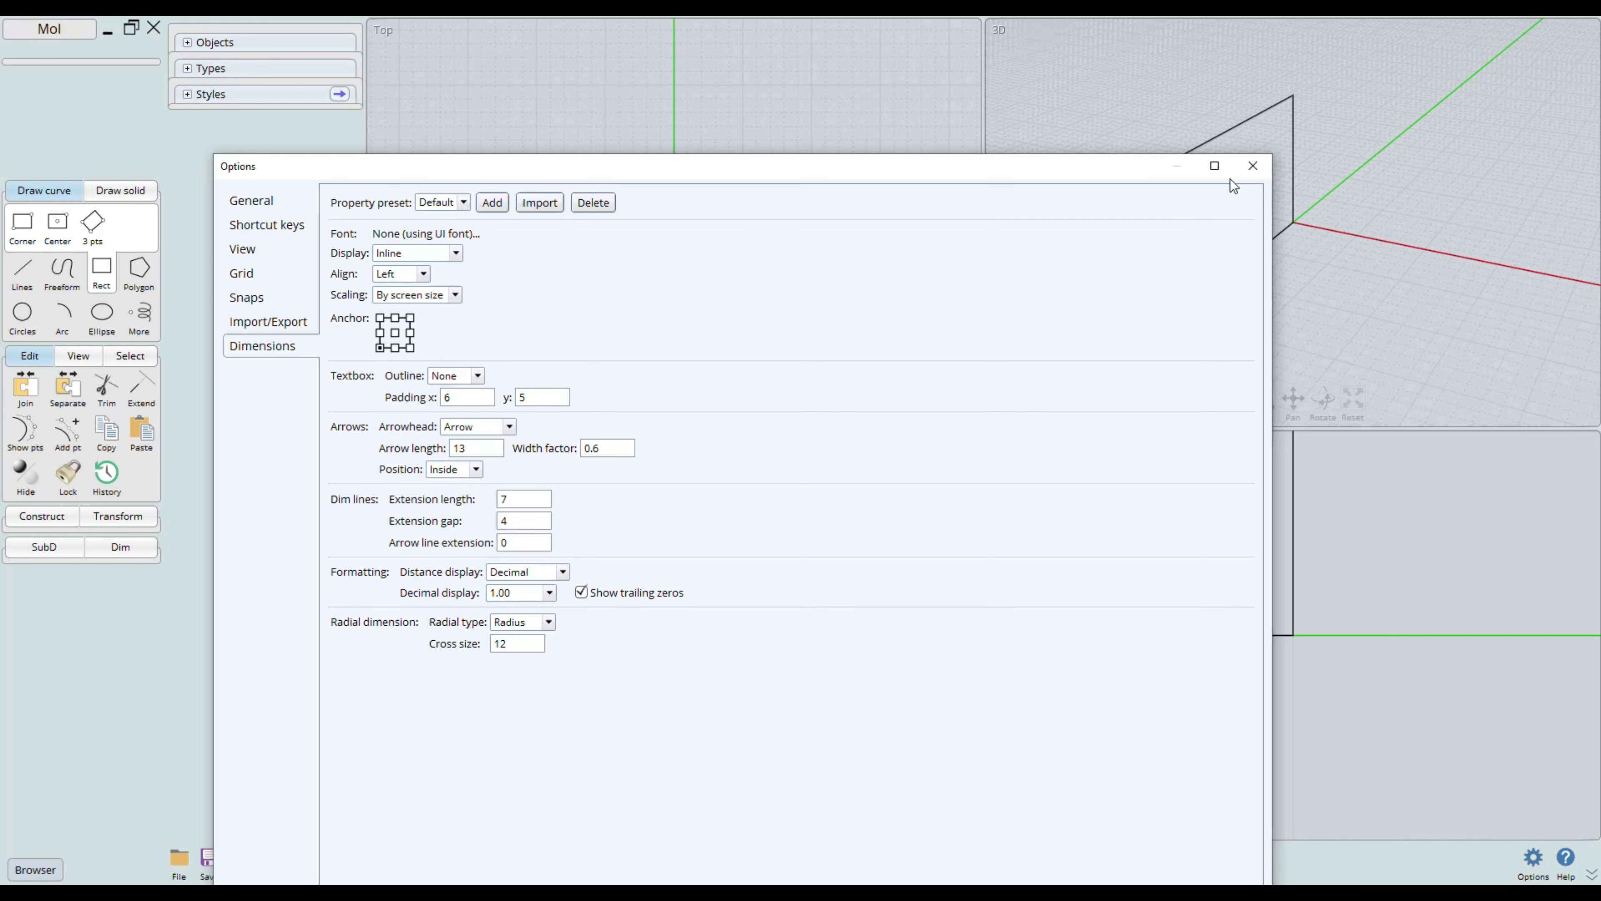
pyautogui.click(1255, 169)
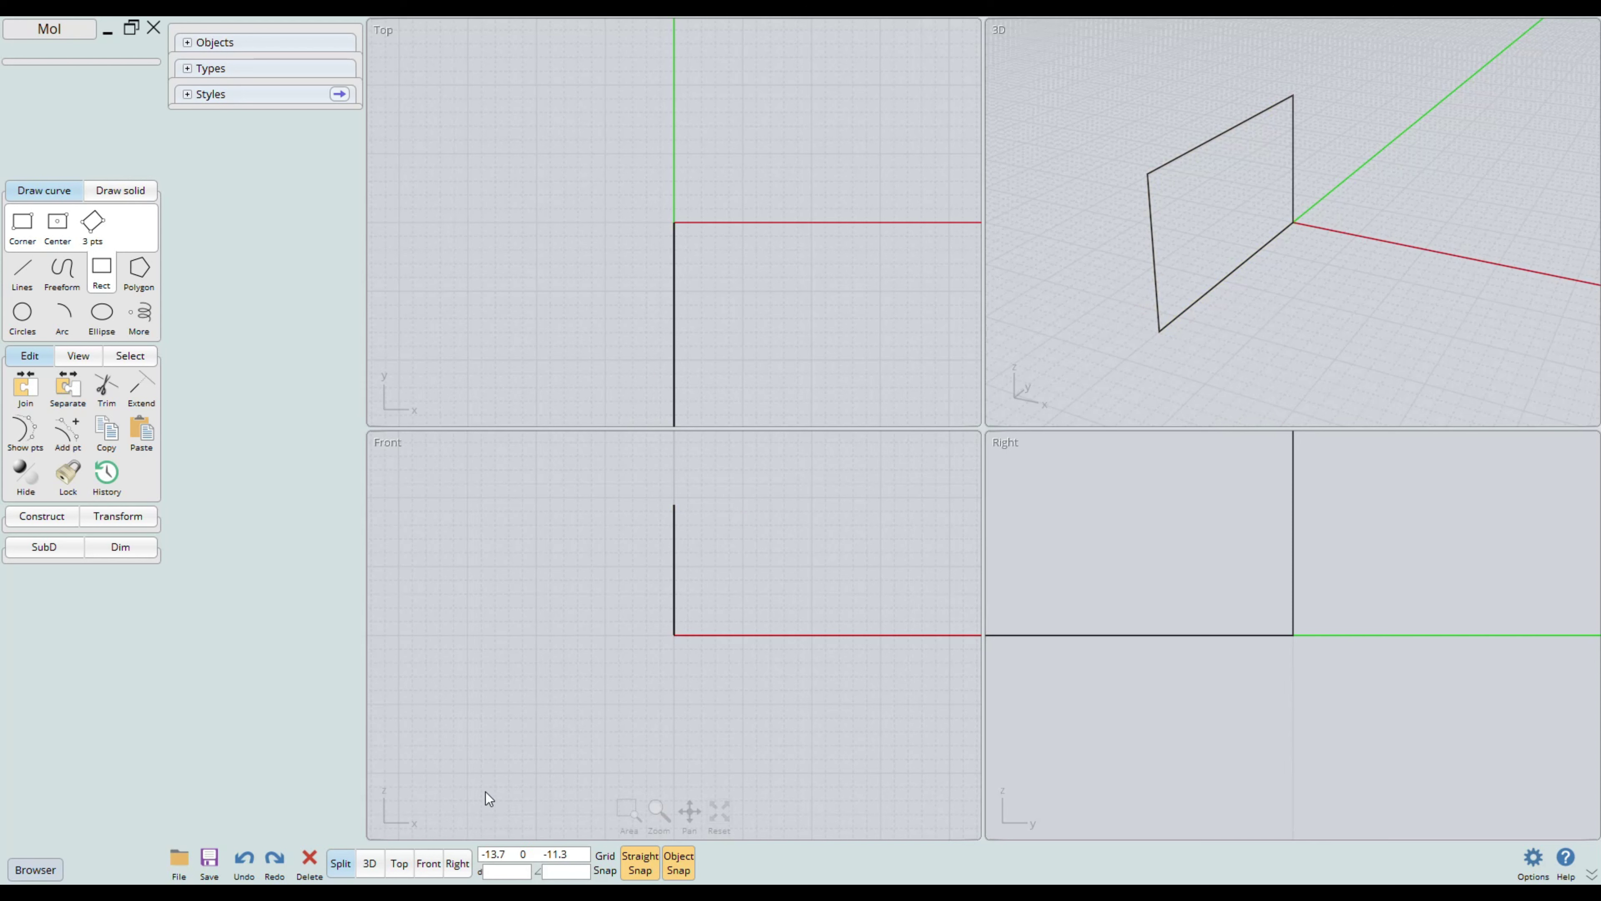